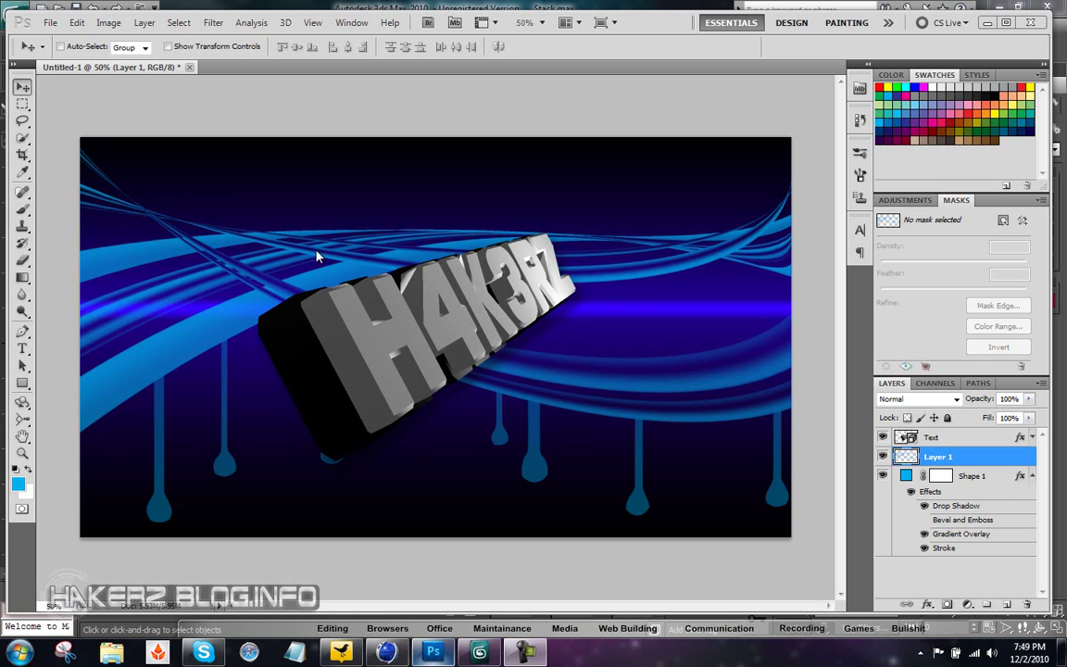
# Step: Select the 3D Text layer in the Layers panel in place of Layer 1
pyautogui.click(932, 439)
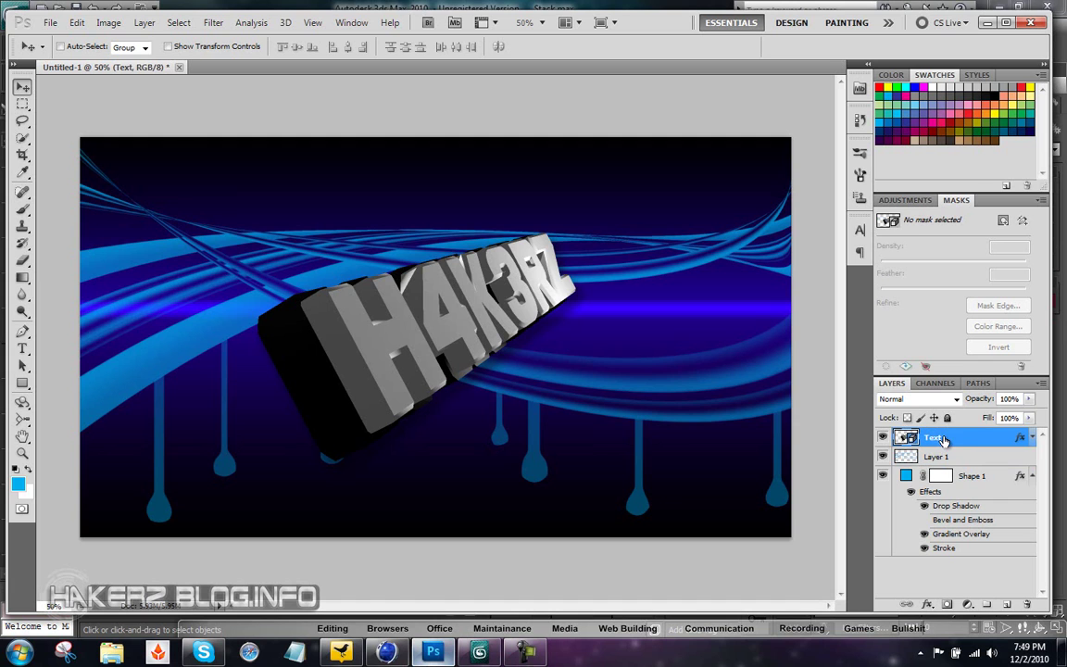
# Step: Rotate the 3D H4K3RZ text to a new, steeper angle
pyautogui.click(23, 405)
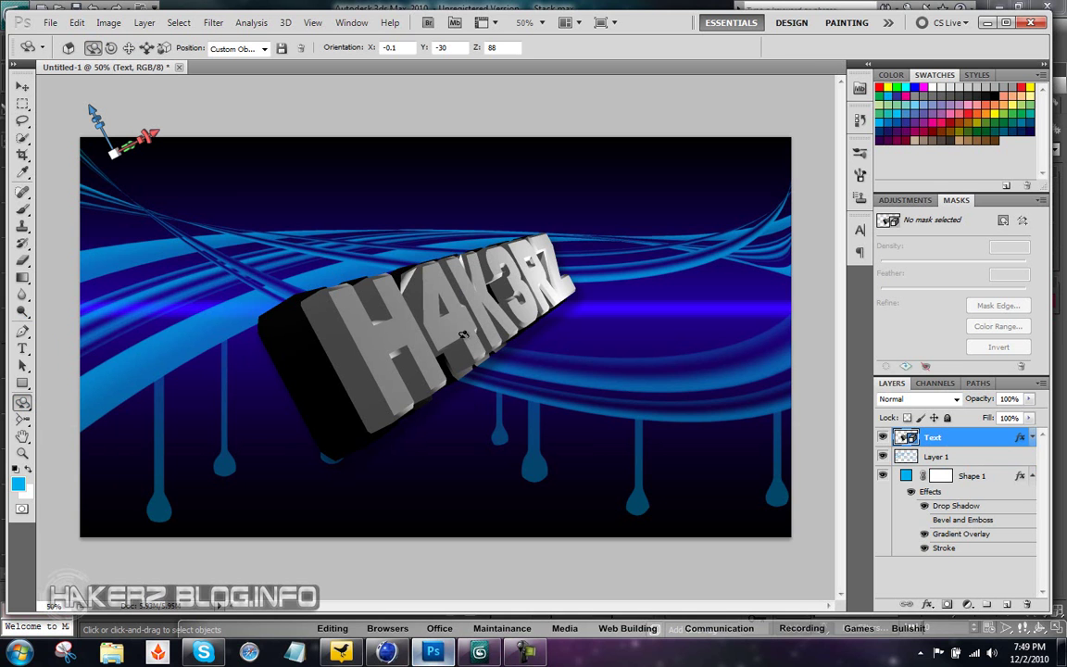
pyautogui.moveTo(442, 350); pyautogui.dragTo(352, 358)
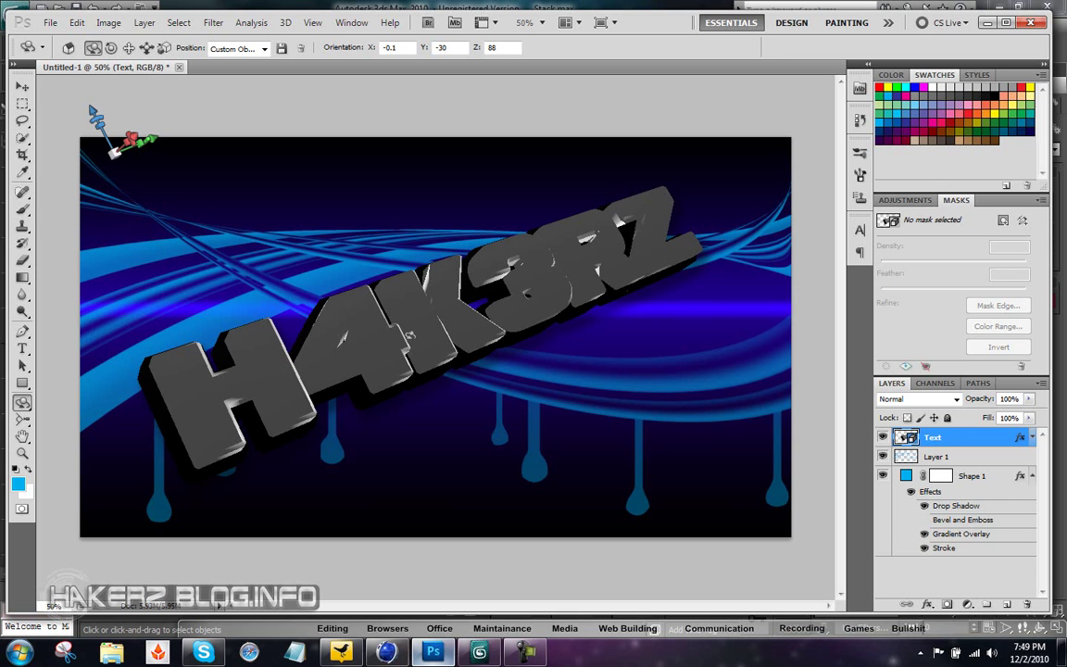
pyautogui.moveTo(387, 297); pyautogui.dragTo(406, 350)
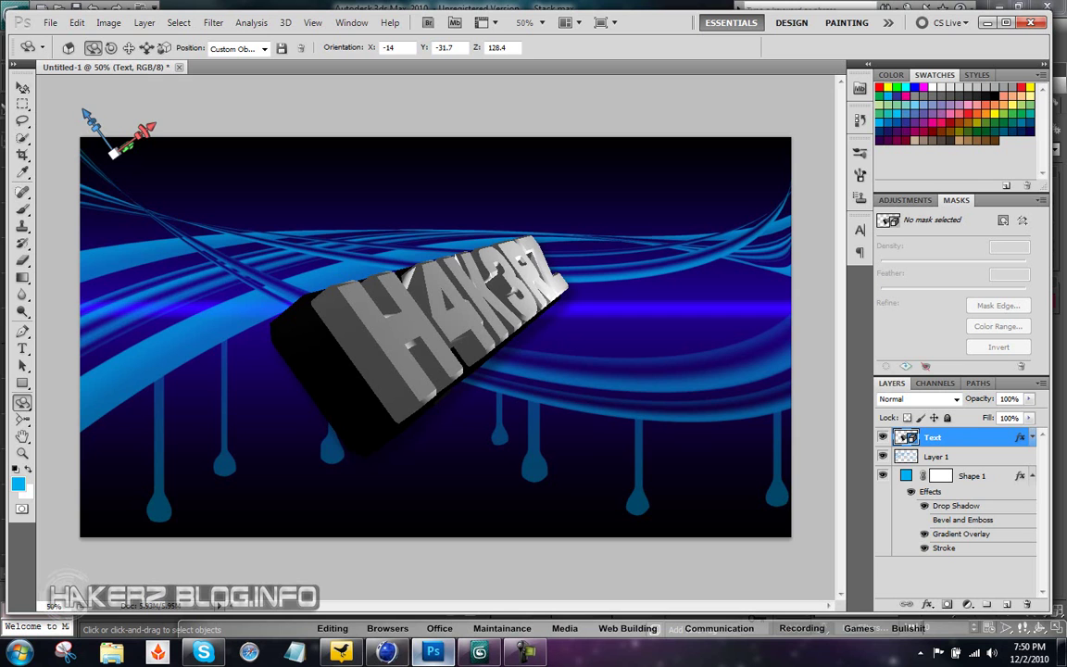
# Step: Return to the Move tool and close Untitled-1 without saving changes
pyautogui.click(22, 87)
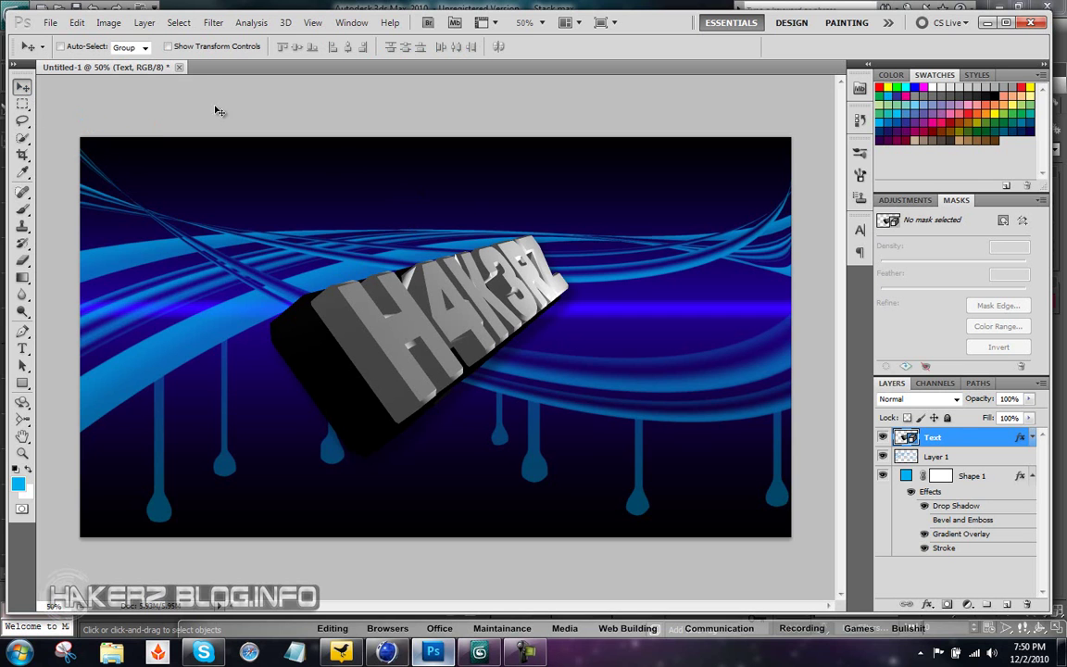
pyautogui.click(179, 68)
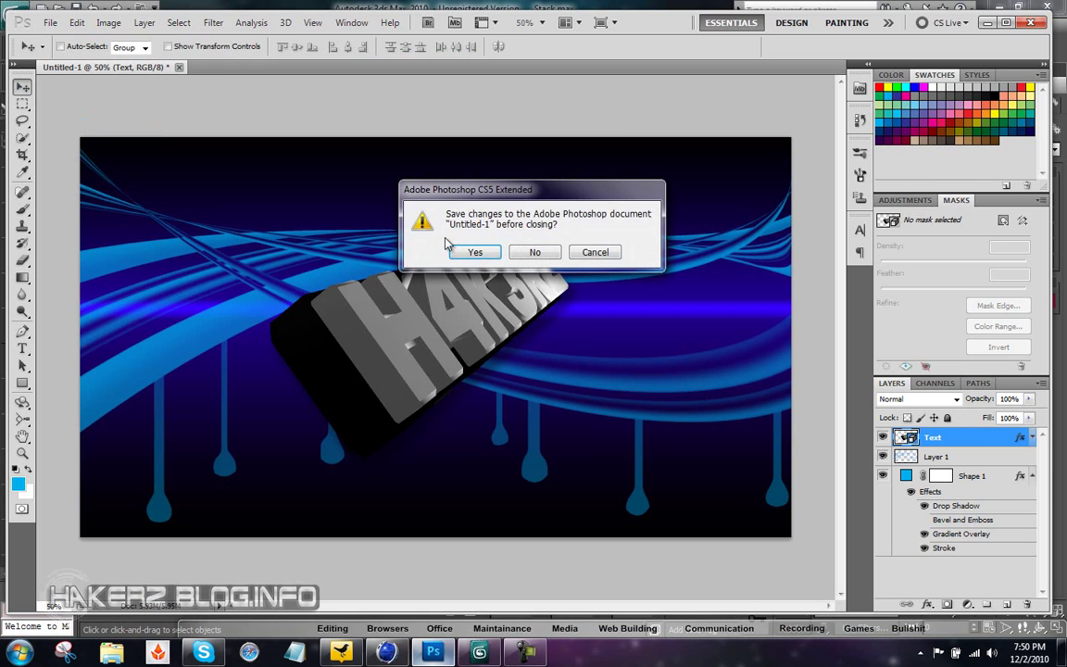
pyautogui.click(525, 255)
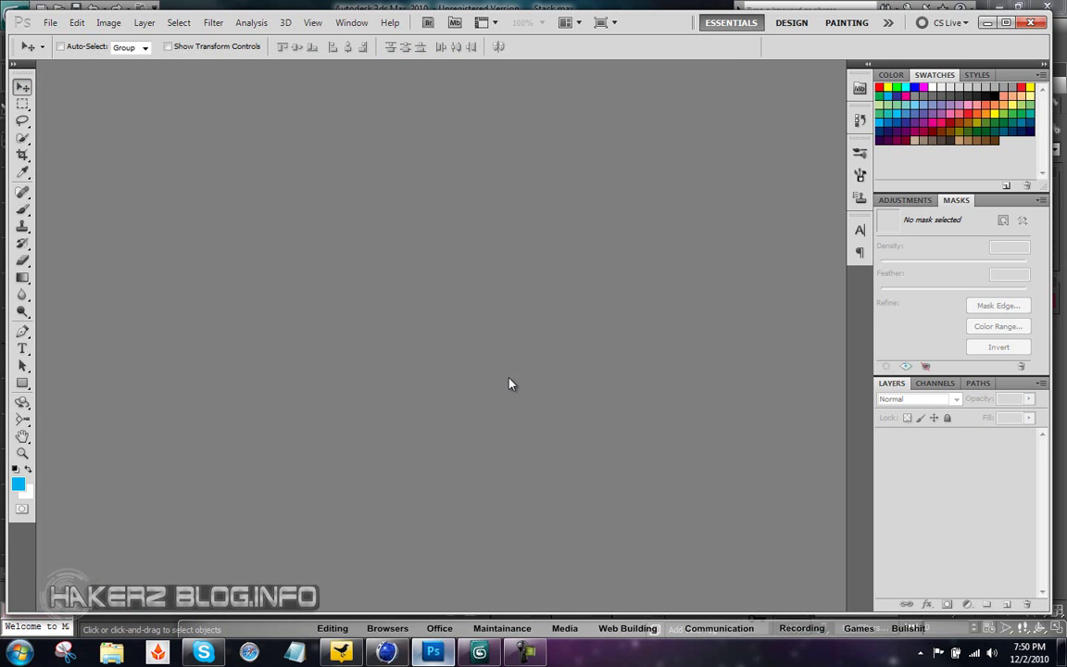
# Step: In Cinema 4D, delete the Light from Text.c4d and select the extruded H4K3RZ text
pyautogui.click(386, 652)
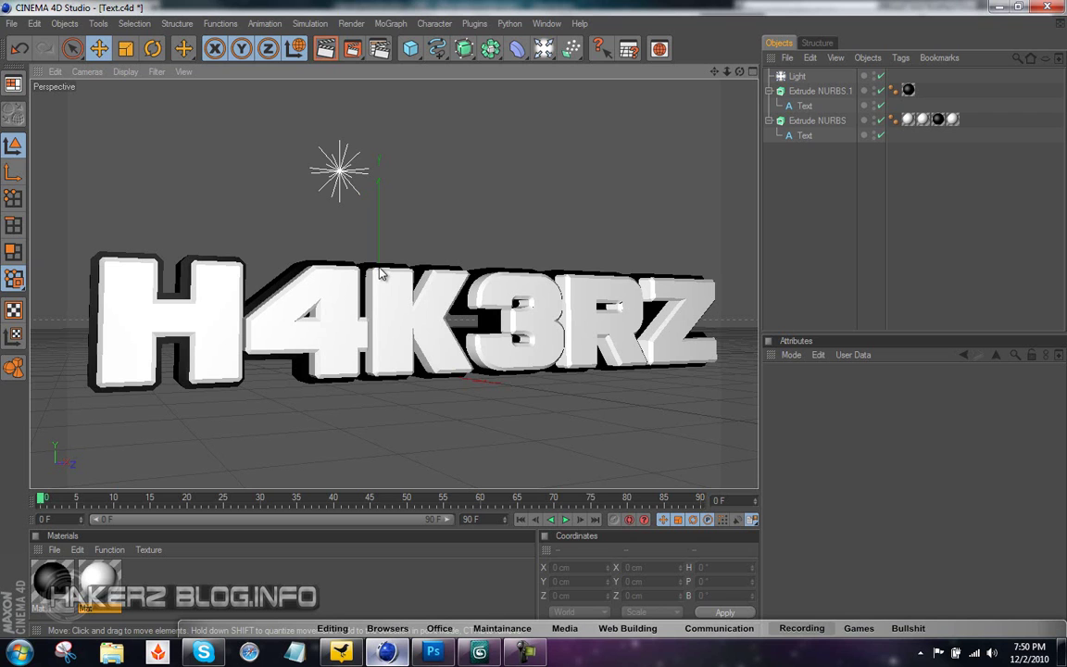
pyautogui.click(352, 192)
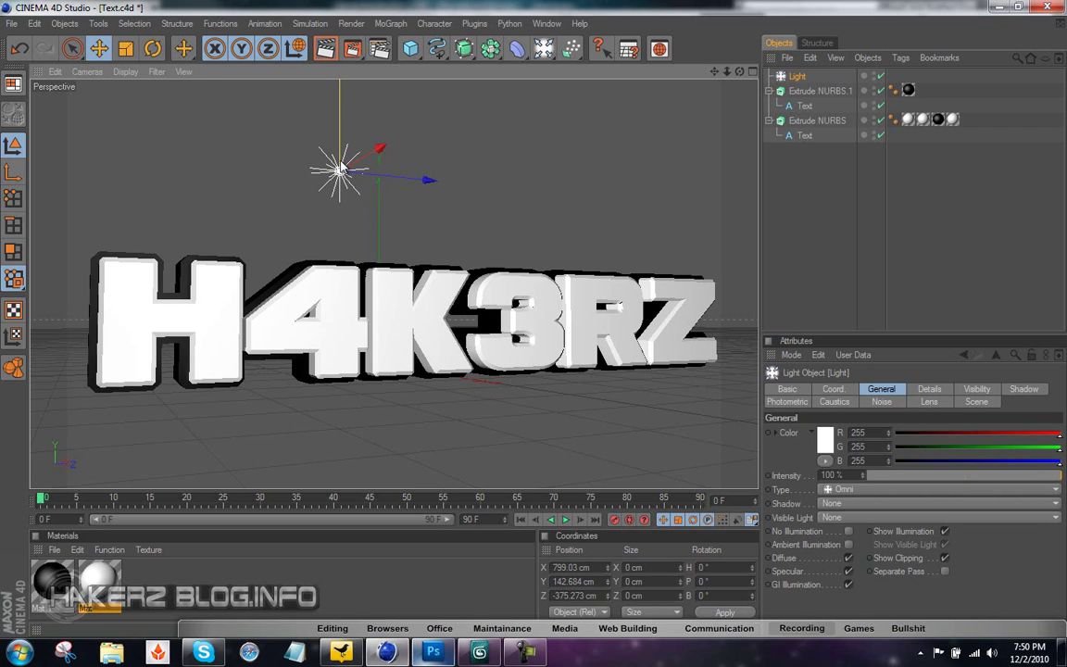
pyautogui.press('Delete')
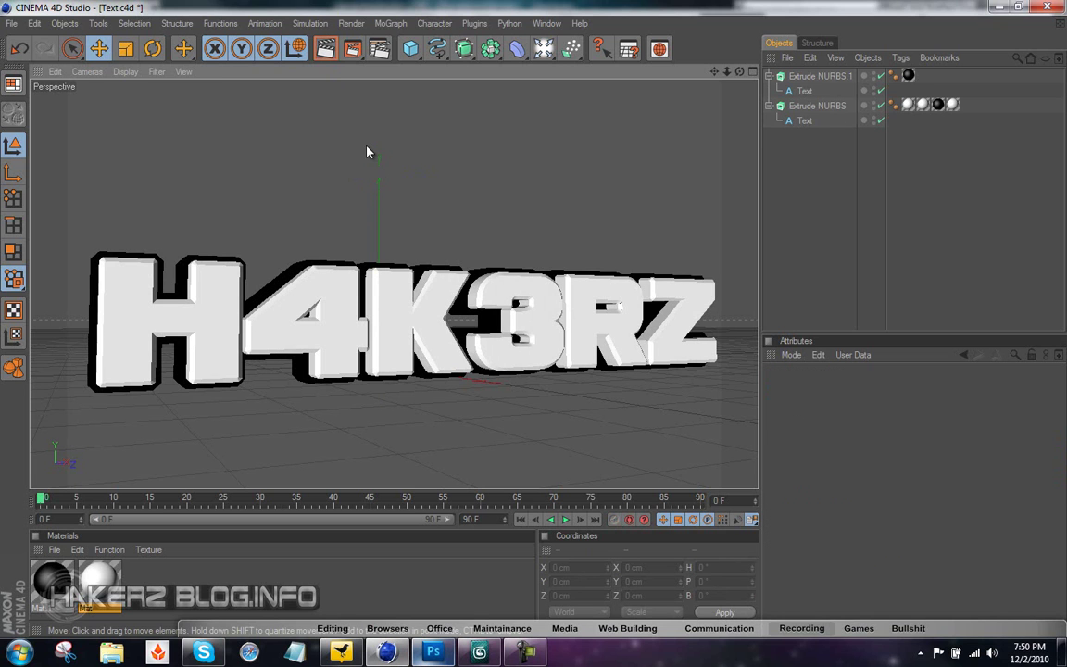
pyautogui.click(207, 303)
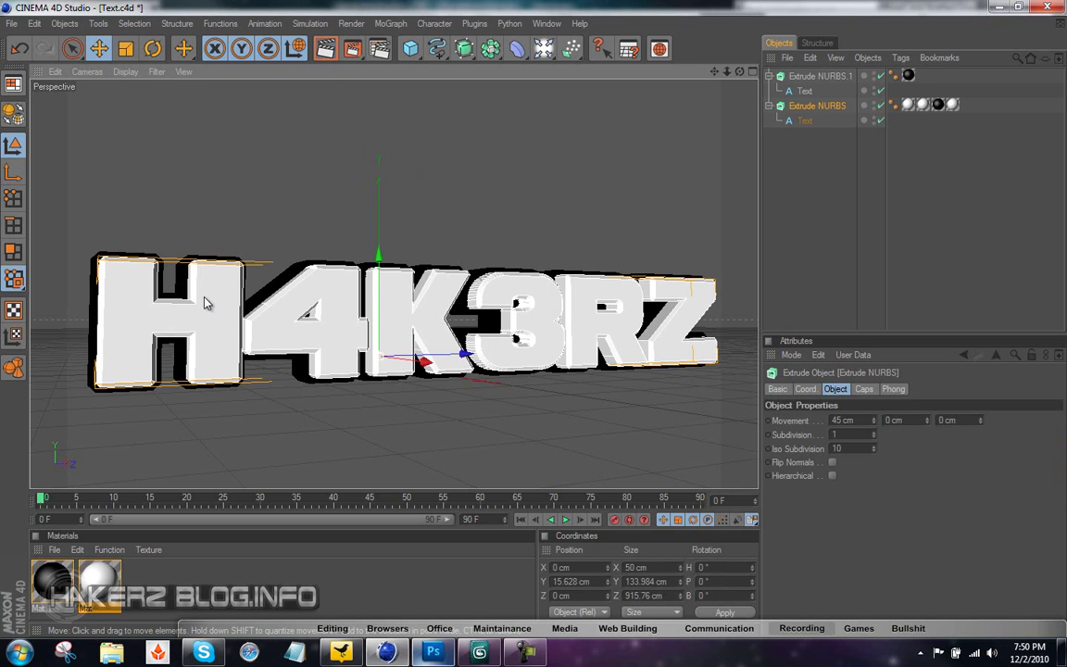
# Step: Give the white Mat material's Specular channel 62% Width and 66% Height
pyautogui.doubleClick(97, 579)
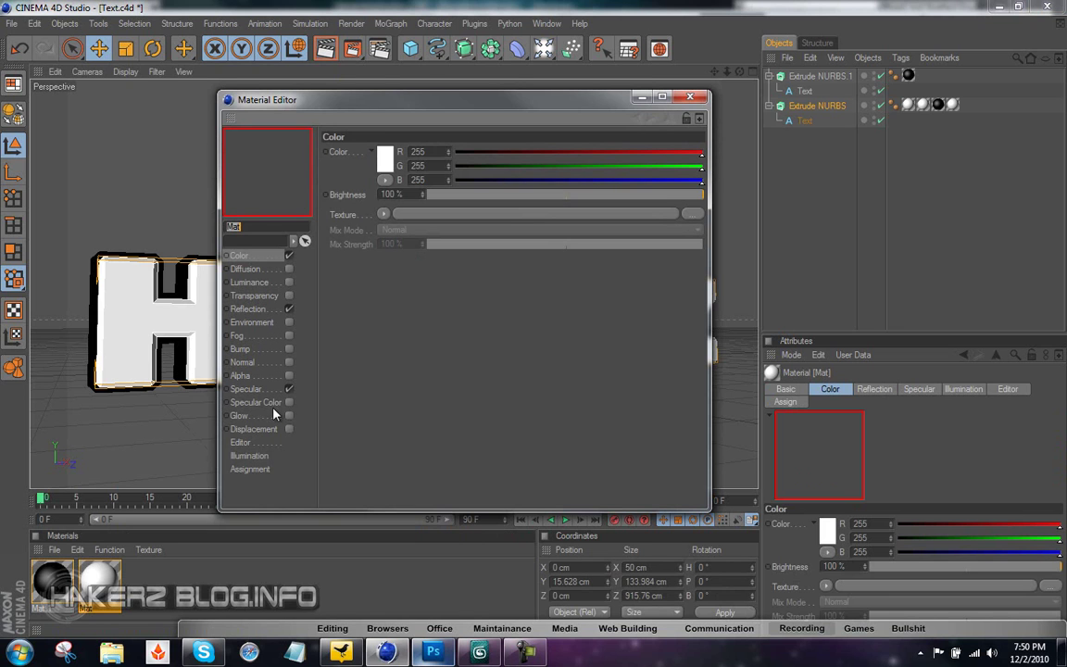
pyautogui.click(271, 389)
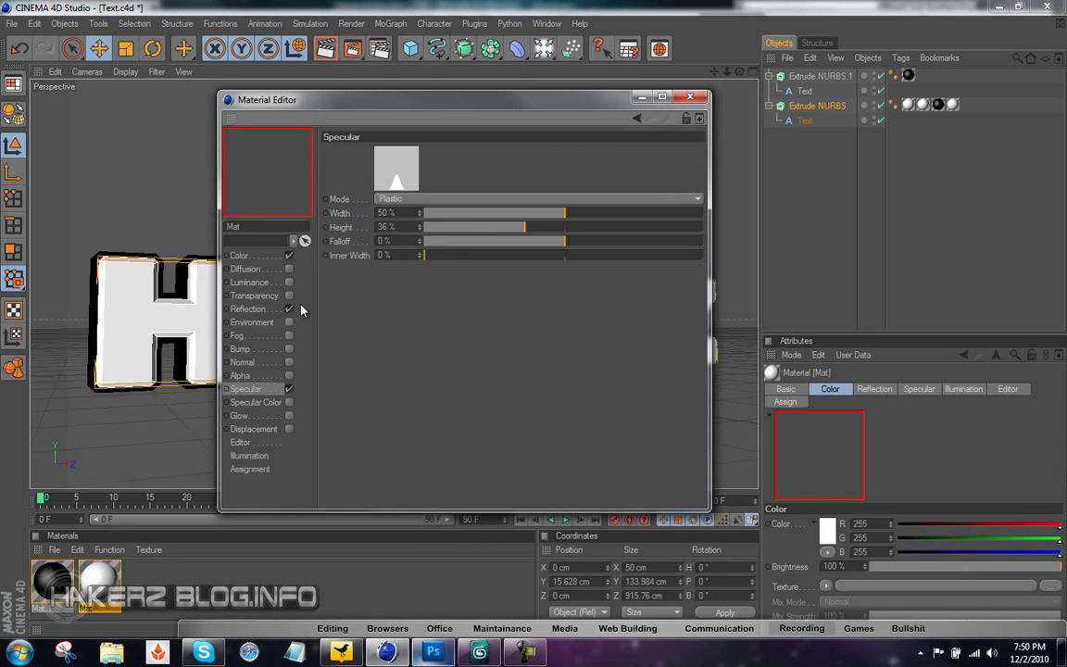
pyautogui.moveTo(419, 214); pyautogui.dragTo(417, 234)
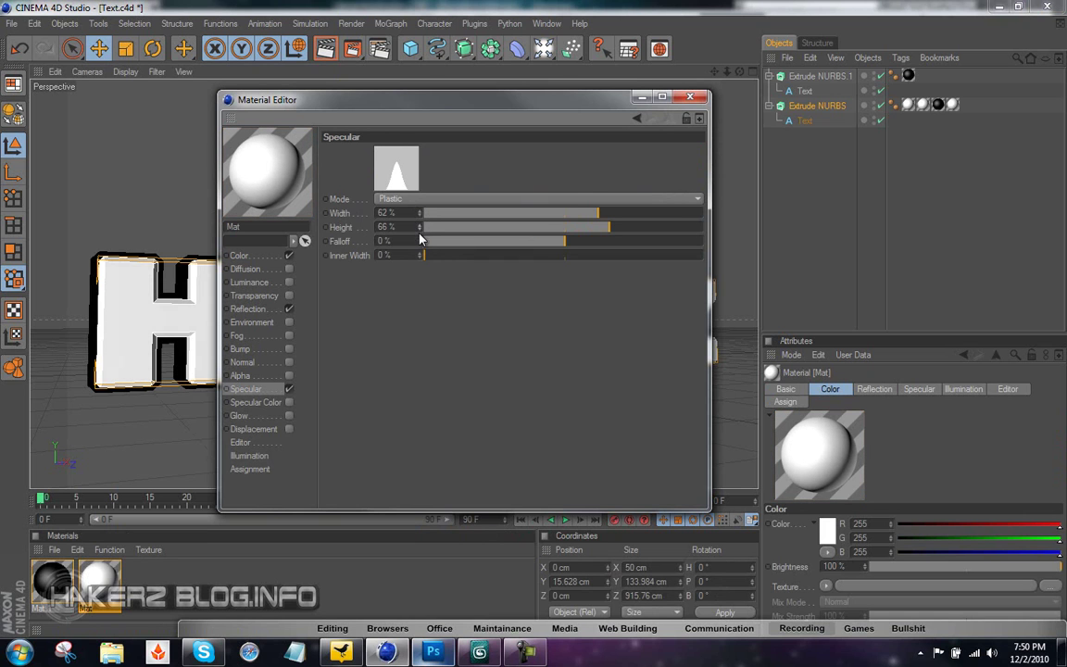
pyautogui.click(689, 96)
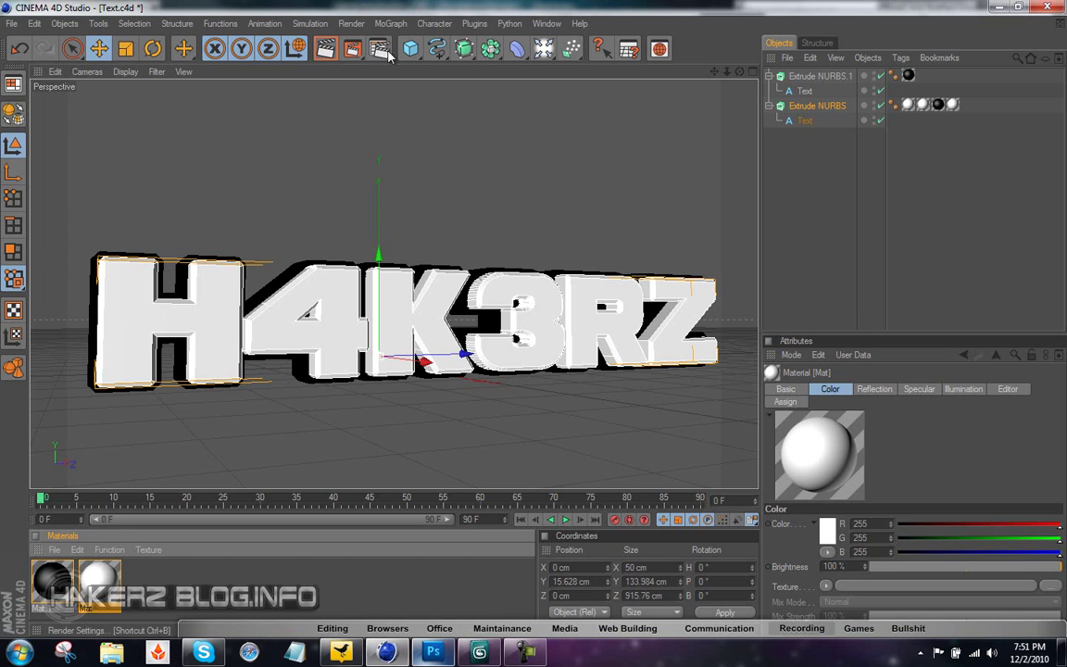
# Step: Export the scene in 3D Studio (*.3ds) format as H4K3RZ on the Desktop, accepting default options
pyautogui.click(9, 24)
pyautogui.moveTo(109, 214)
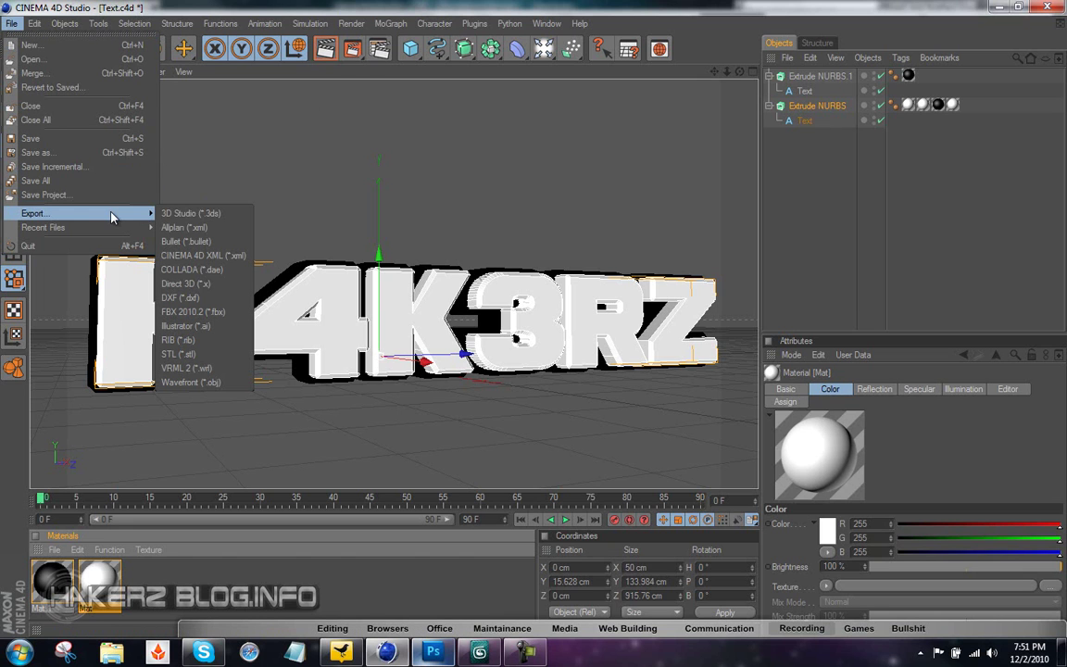
pyautogui.click(196, 215)
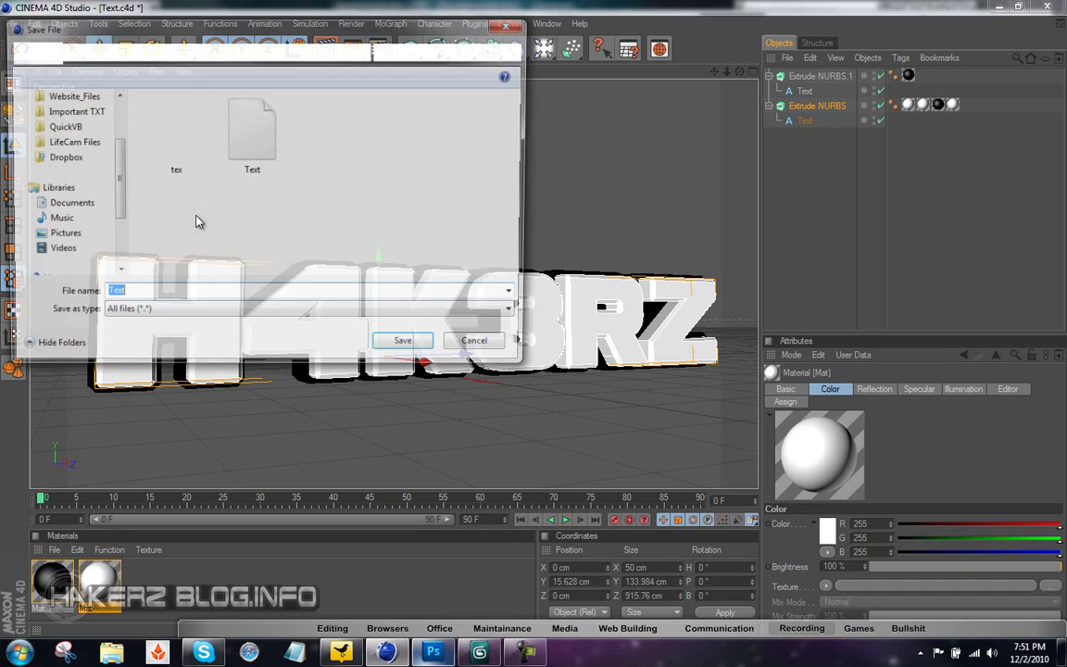
pyautogui.click(66, 119)
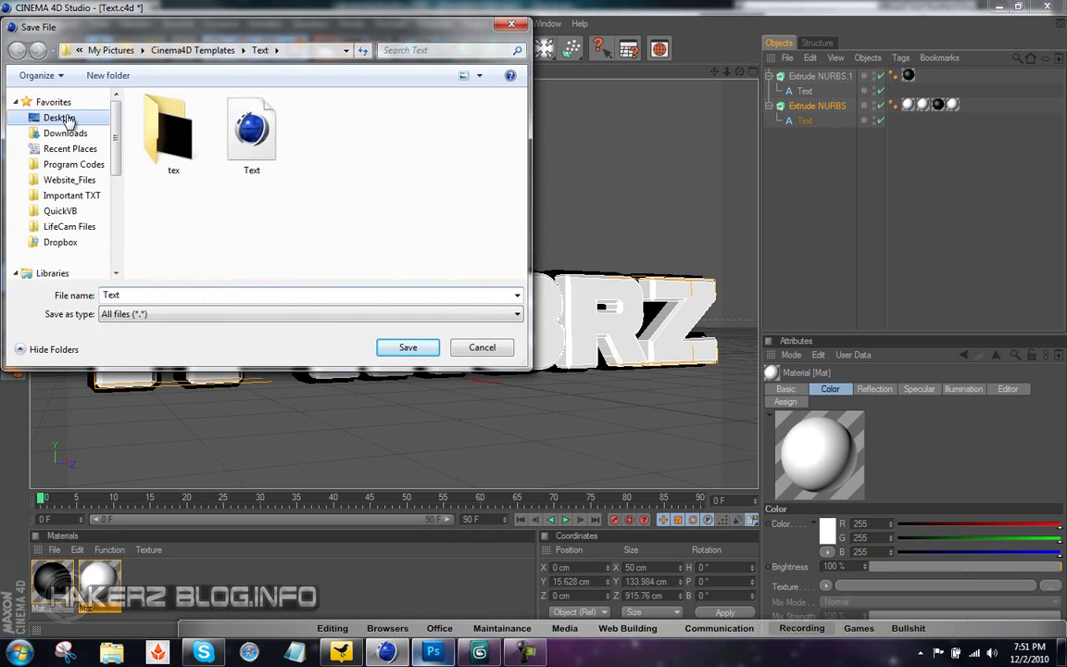
pyautogui.click(180, 294)
pyautogui.write('H4K3RZ')
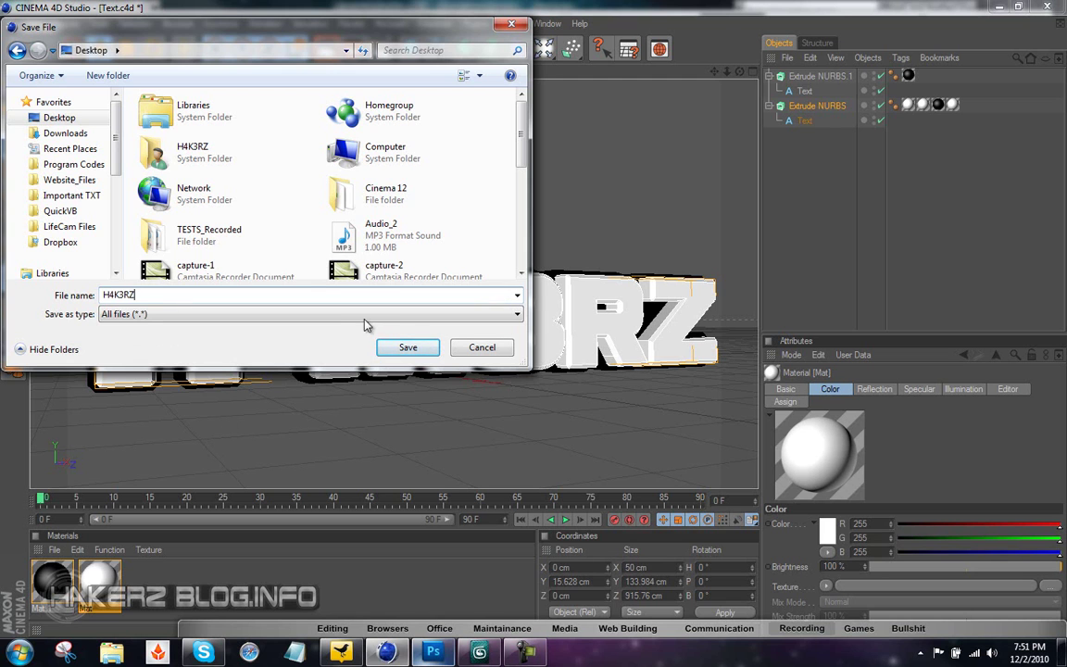
pyautogui.click(408, 346)
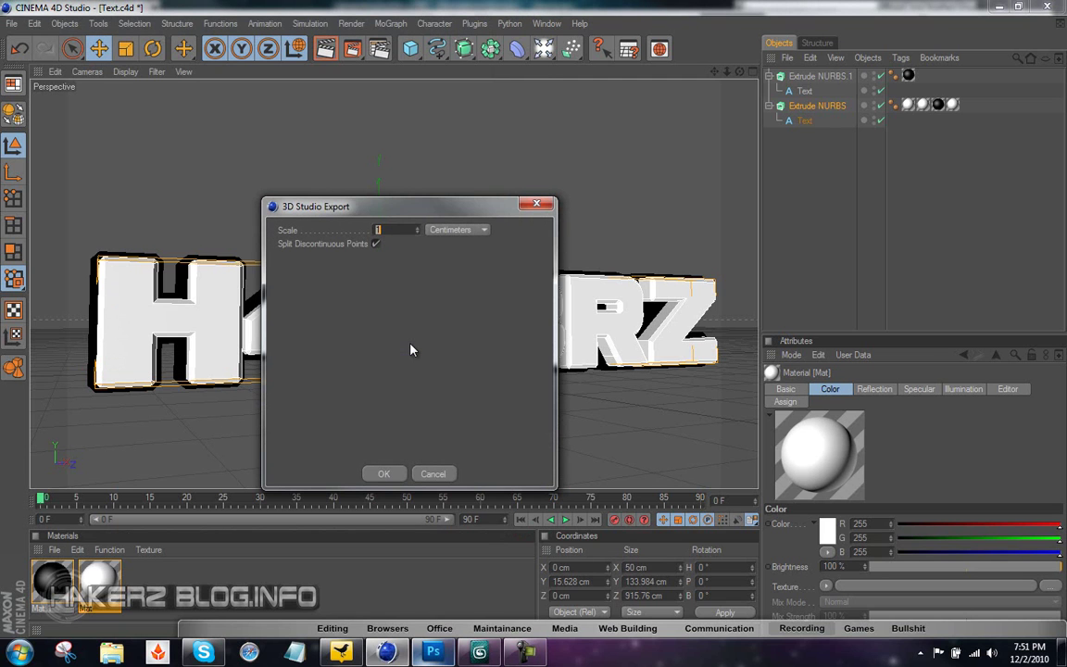
pyautogui.click(382, 474)
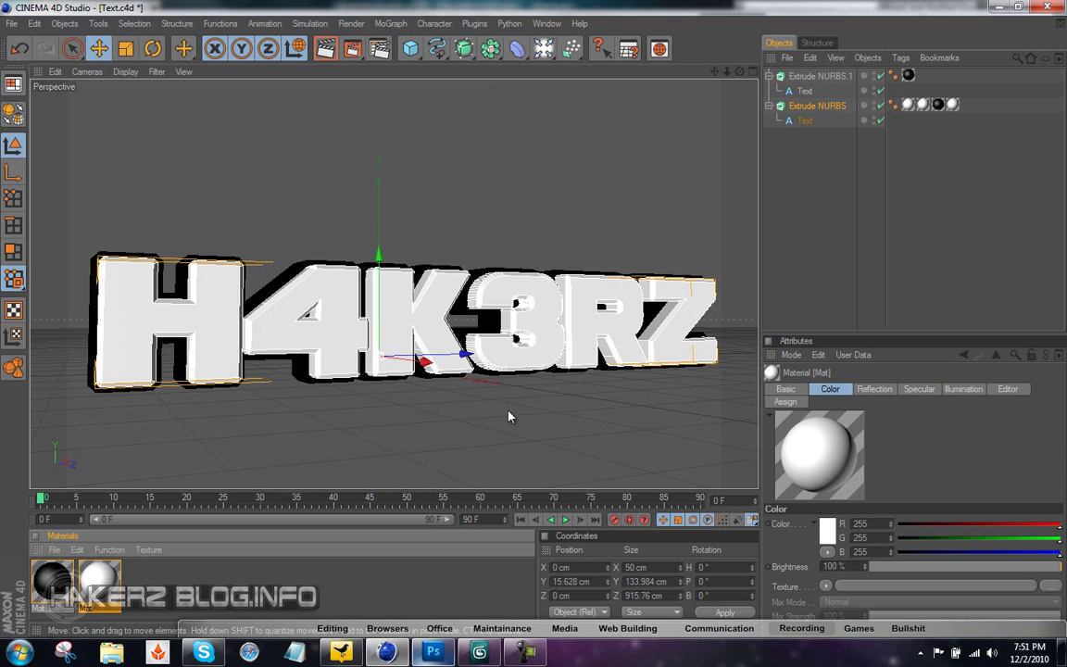
# Step: In 3ds Max, start a File > Export with the 3D Studio (*.3DS) file type
pyautogui.click(479, 653)
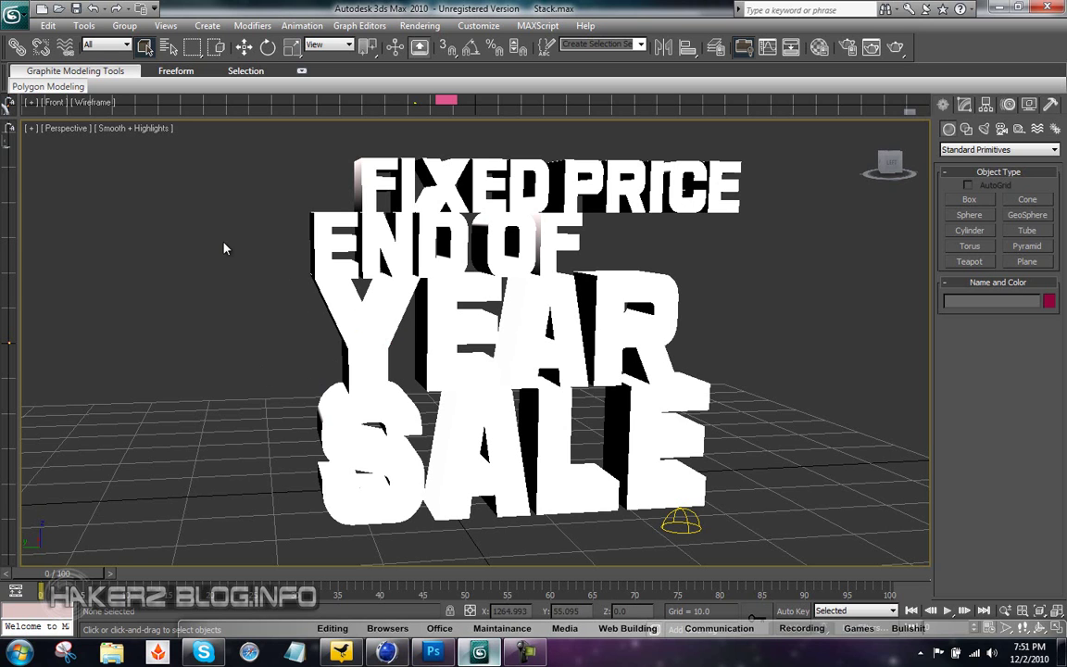
pyautogui.click(14, 17)
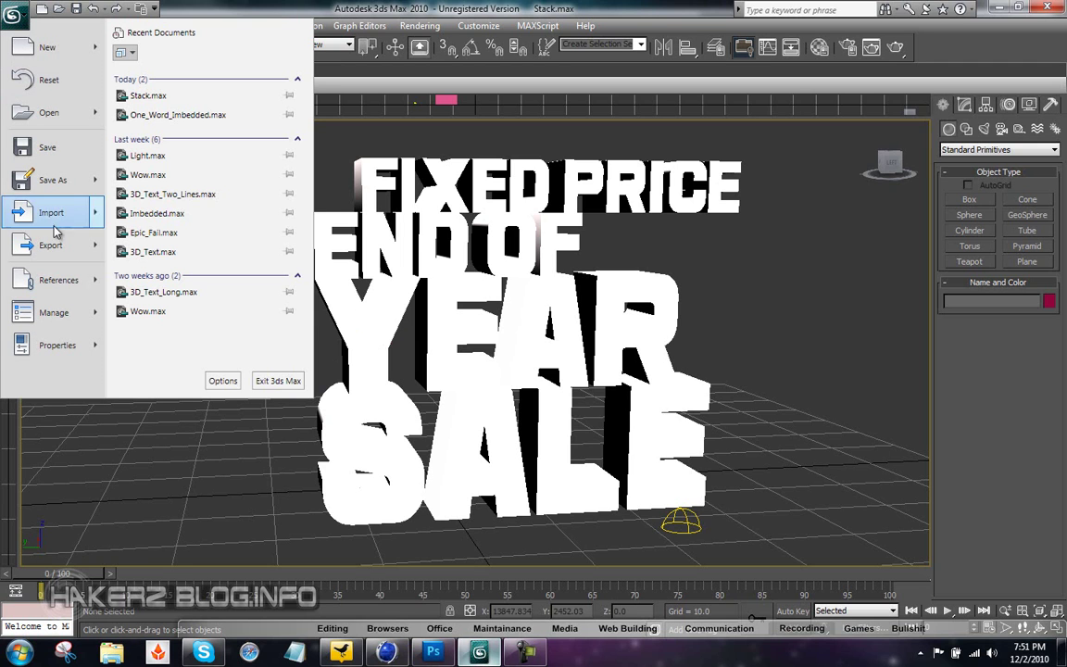
pyautogui.moveTo(92, 243)
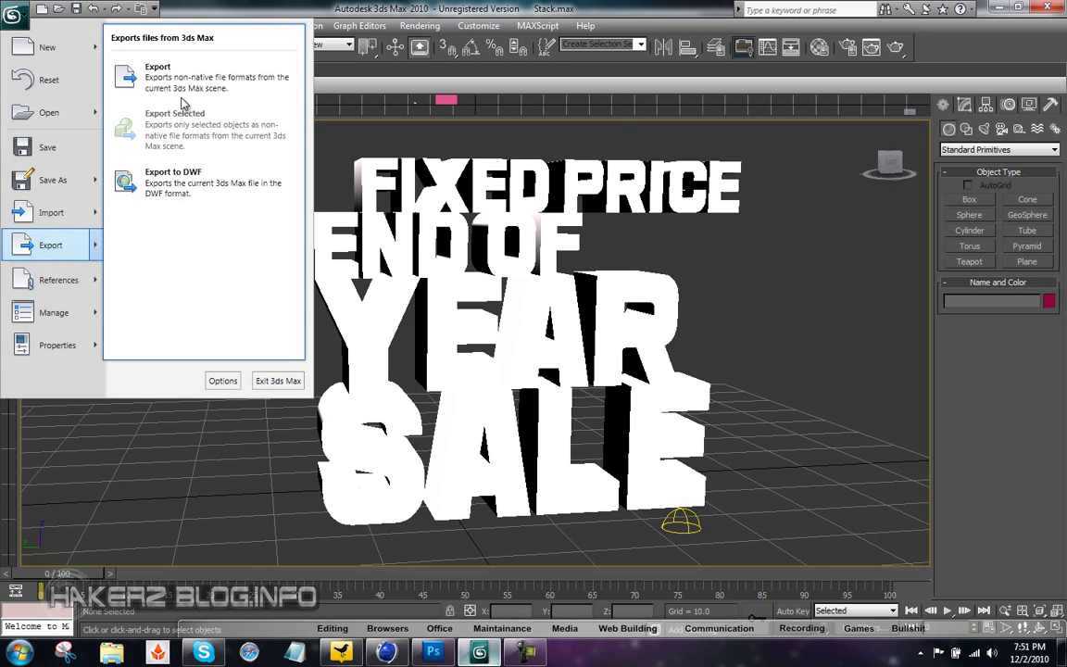
pyautogui.click(183, 88)
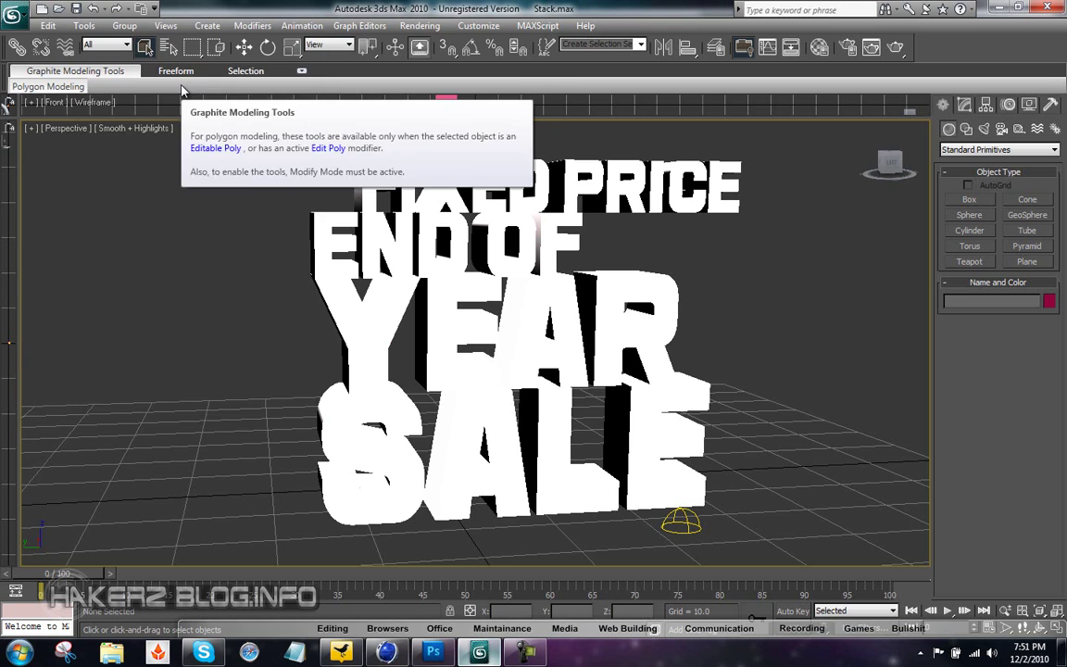
pyautogui.click(176, 407)
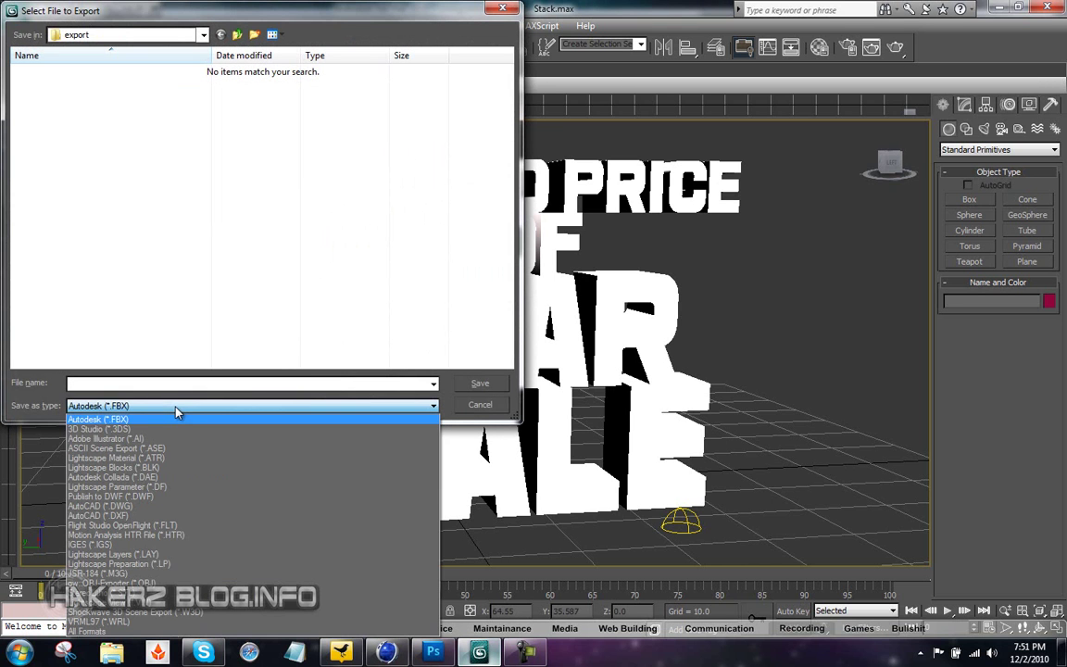
pyautogui.click(172, 431)
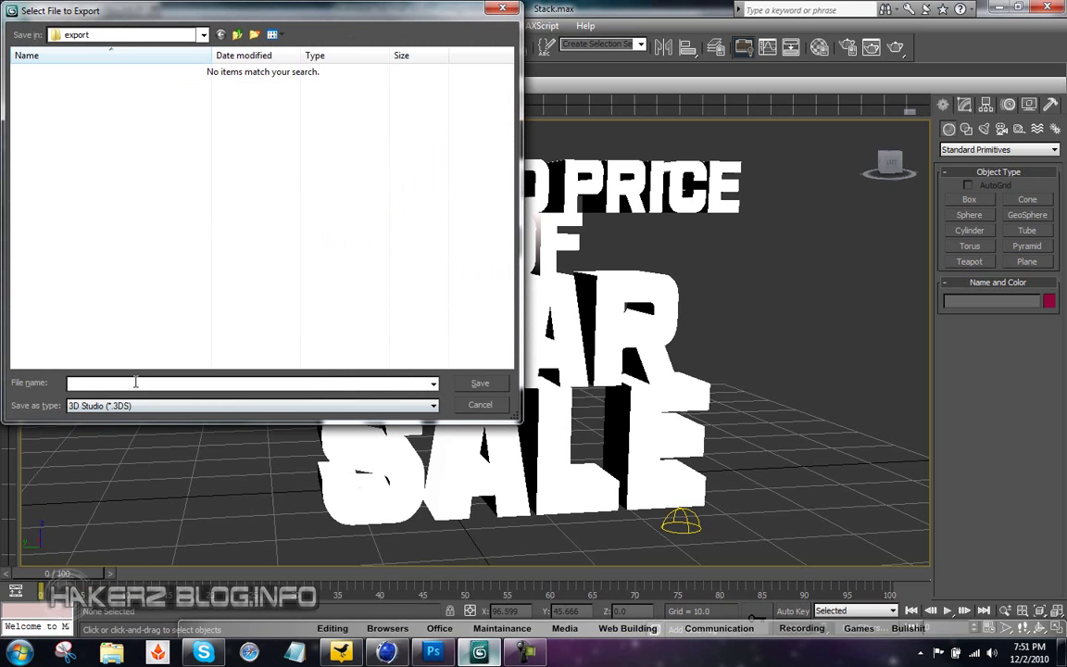
# Step: Save the export to the Desktop as 'A', keeping texture coordinates
pyautogui.click(203, 34)
pyautogui.click(203, 35)
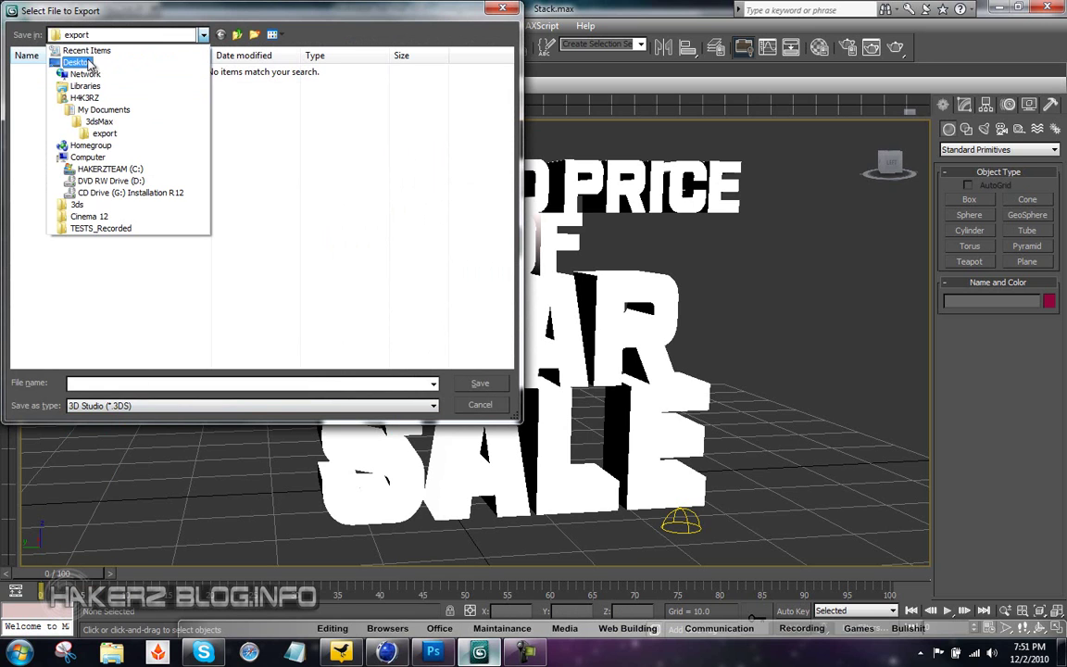
pyautogui.click(67, 61)
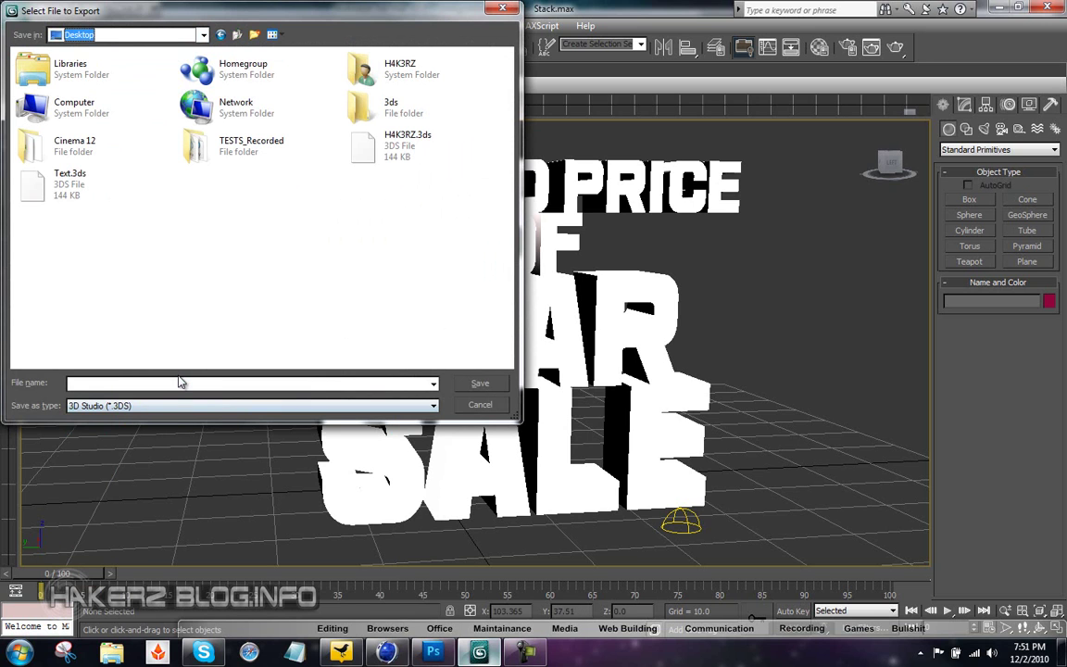
pyautogui.click(191, 382)
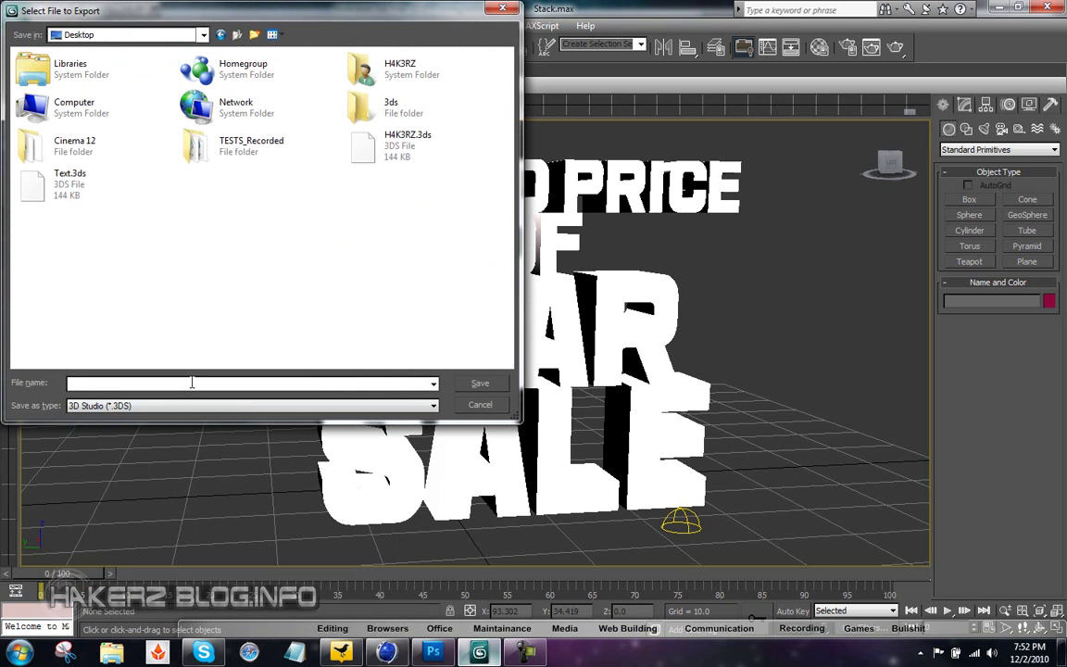
pyautogui.write('A')
pyautogui.click(471, 382)
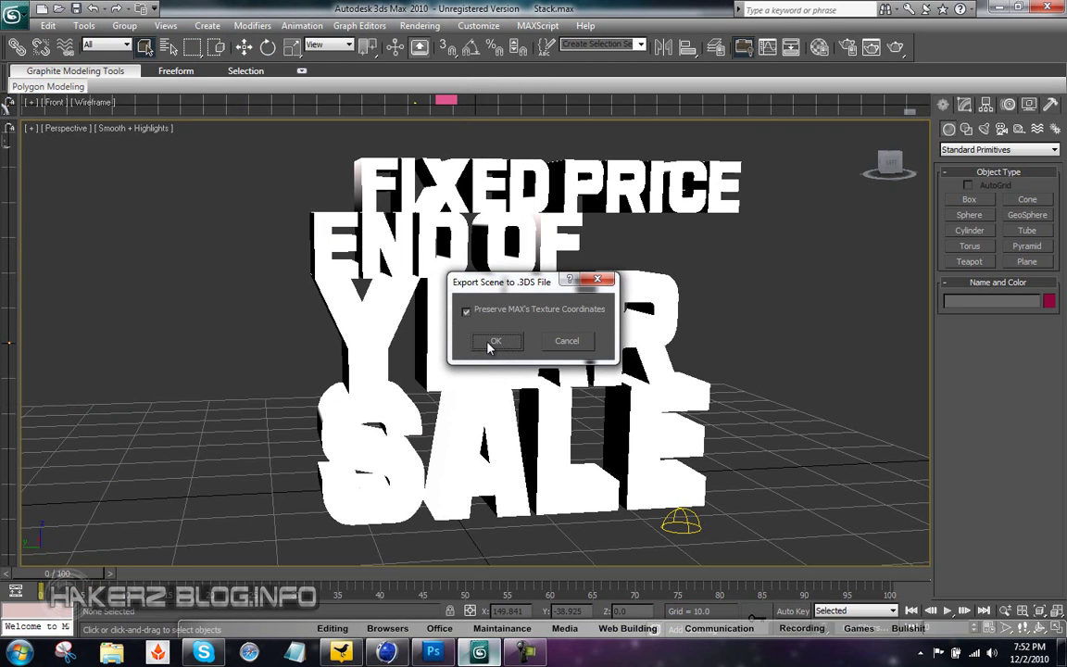
pyautogui.click(492, 342)
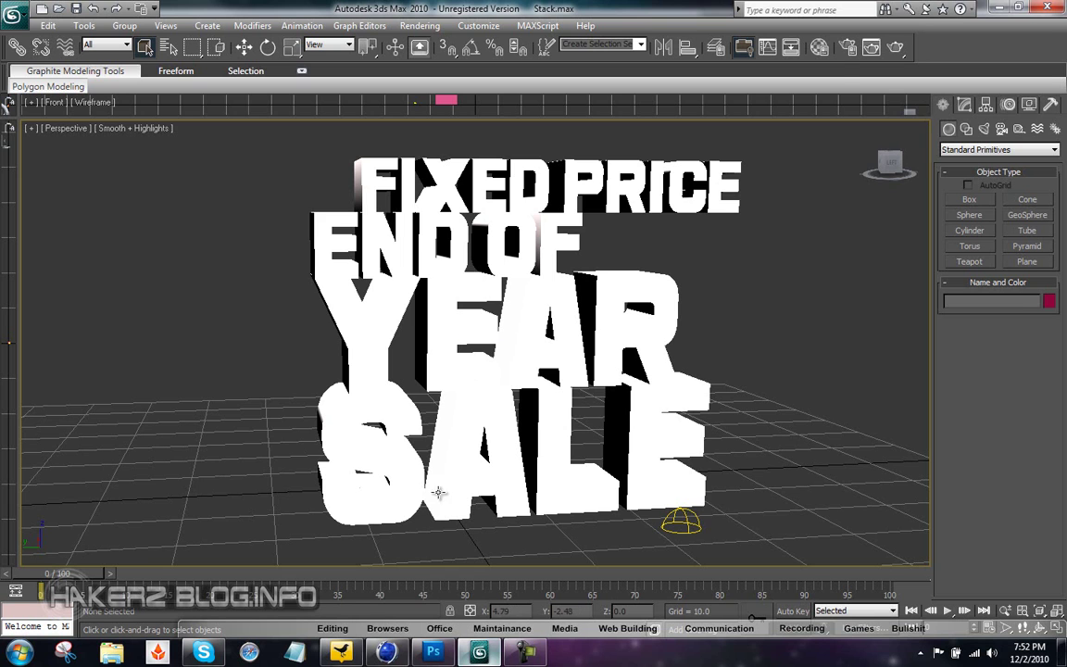
# Step: In Photoshop, create a new document using the default transparent background settings
pyautogui.click(433, 653)
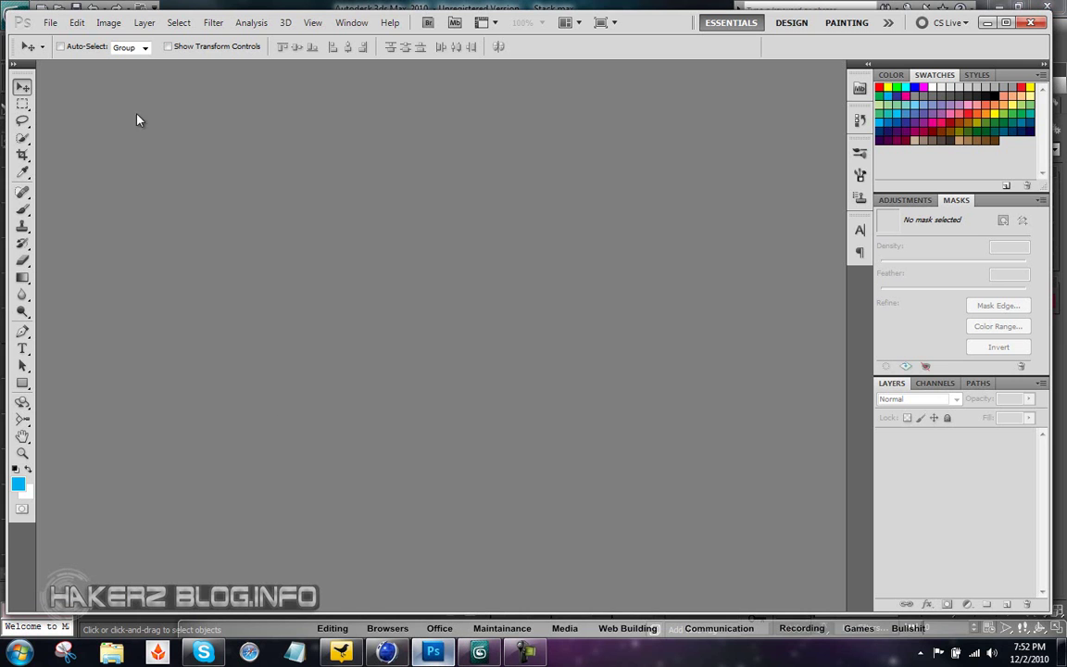
pyautogui.click(52, 22)
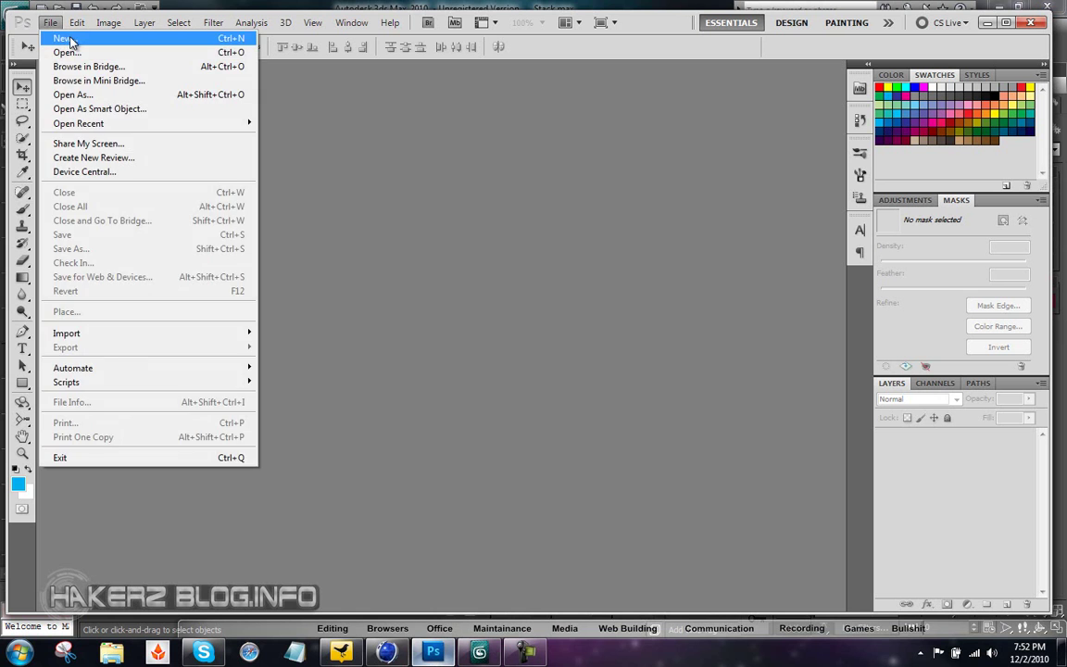
pyautogui.click(59, 38)
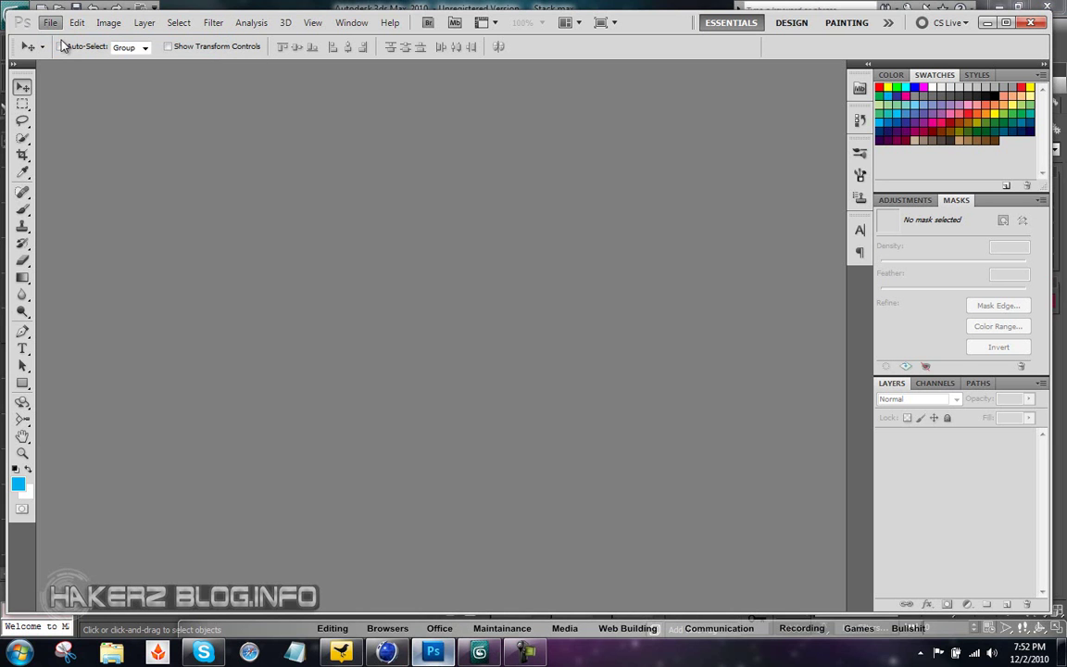
pyautogui.click(664, 163)
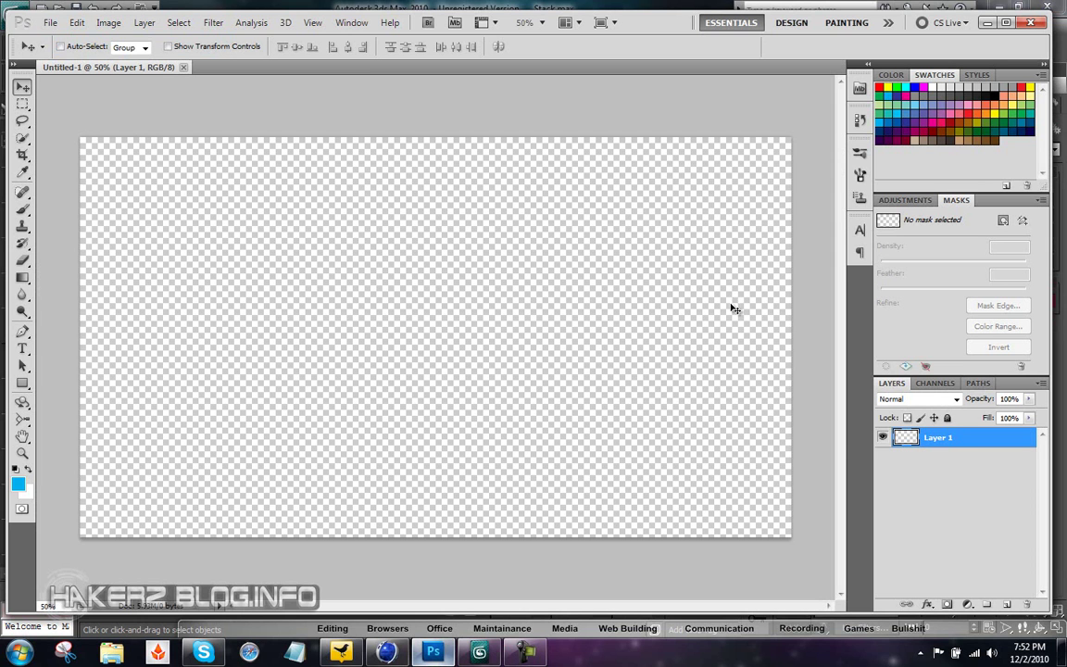
# Step: Add an empty layer, then import H4K3RZ.3ds from the Desktop as a new 3D layer
pyautogui.click(1008, 606)
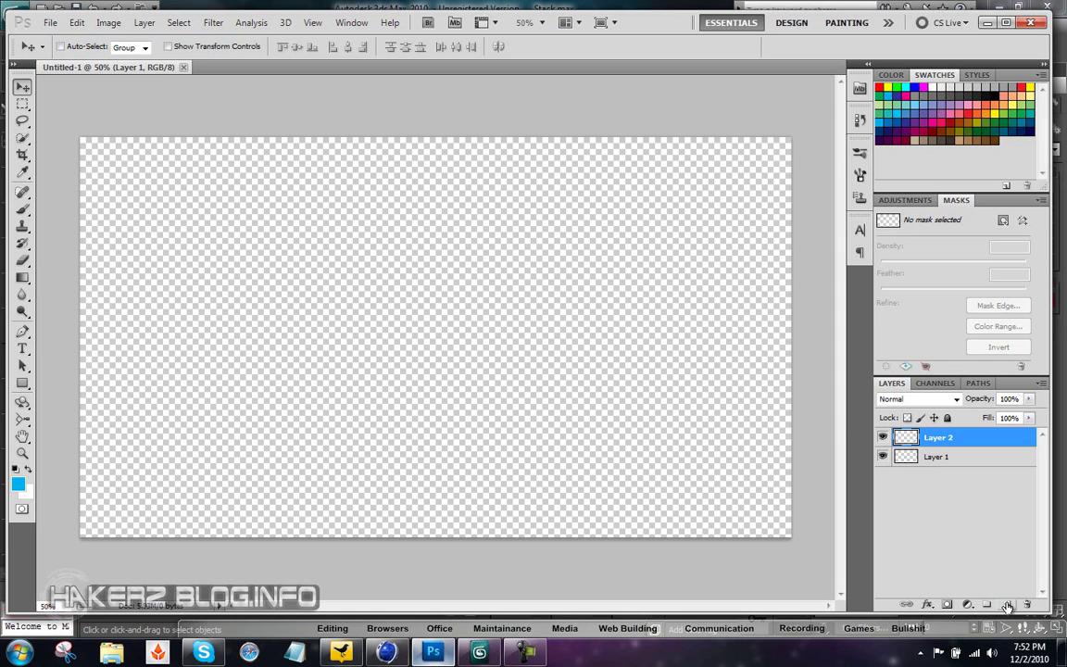
pyautogui.click(286, 23)
pyautogui.click(292, 38)
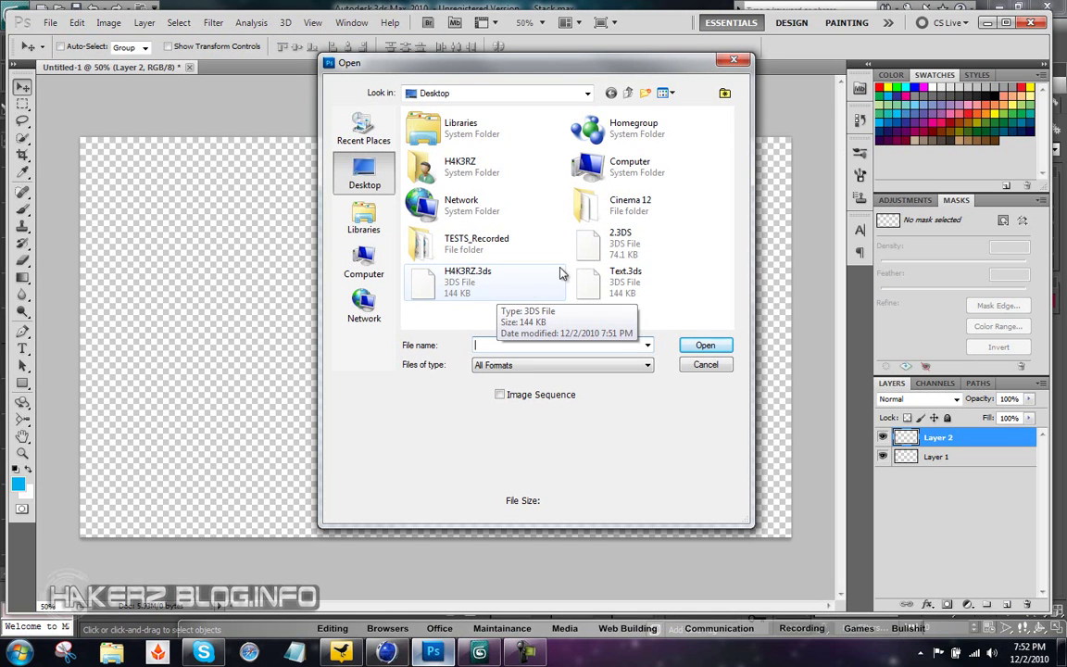
pyautogui.click(472, 294)
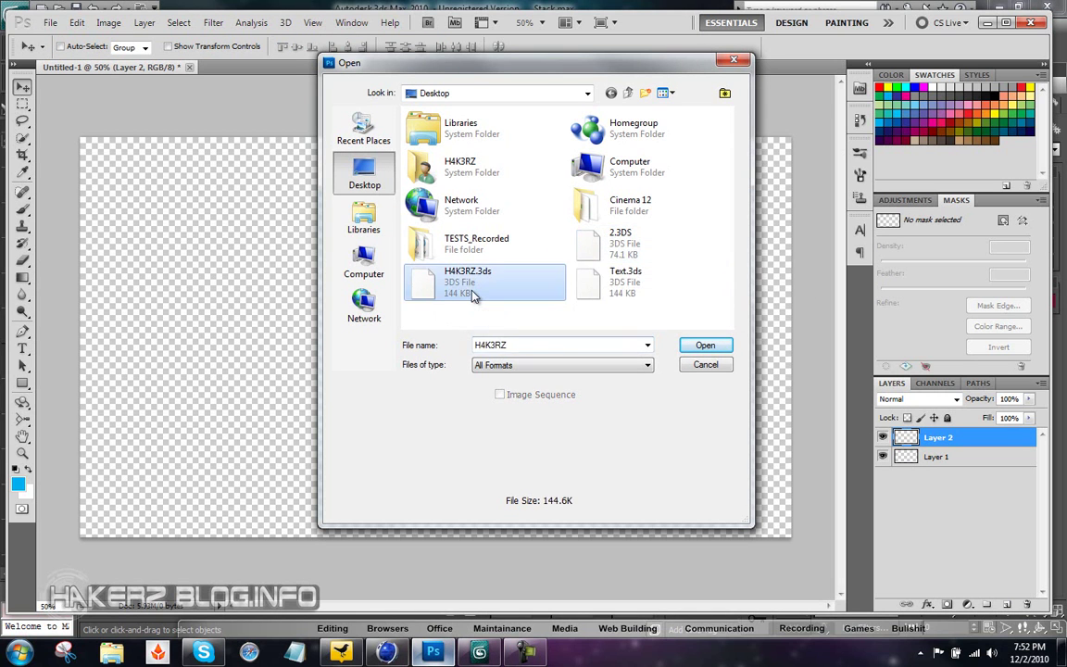
pyautogui.click(708, 346)
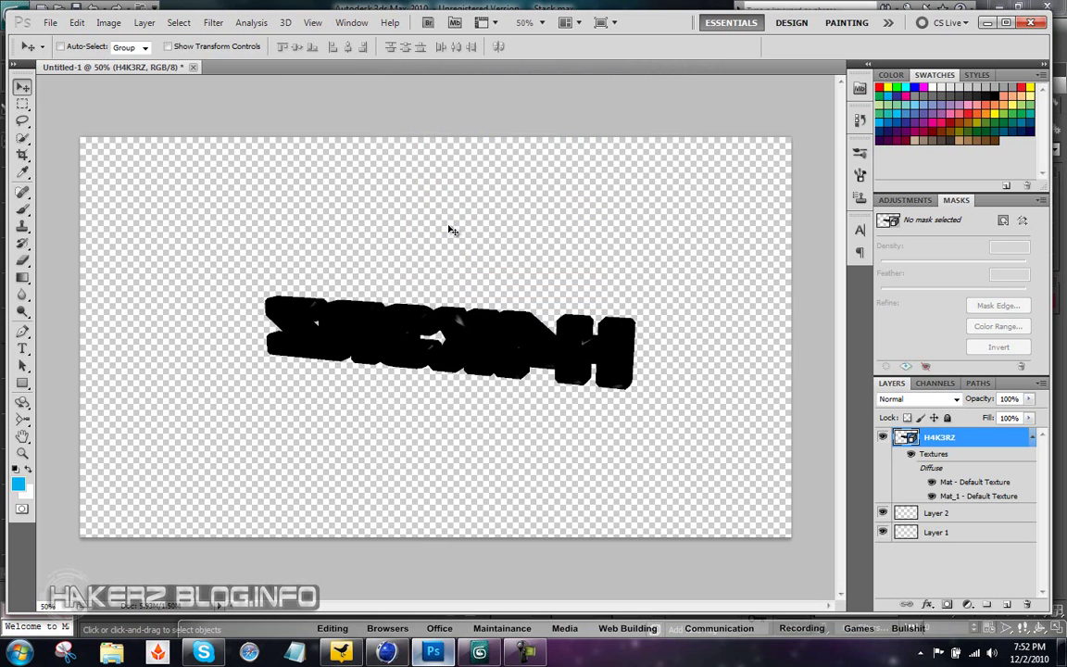
# Step: Rotate the H4K3RZ model to roughly X -14.2, Y -24.8, Z 106.7, showing white lettering
pyautogui.click(23, 404)
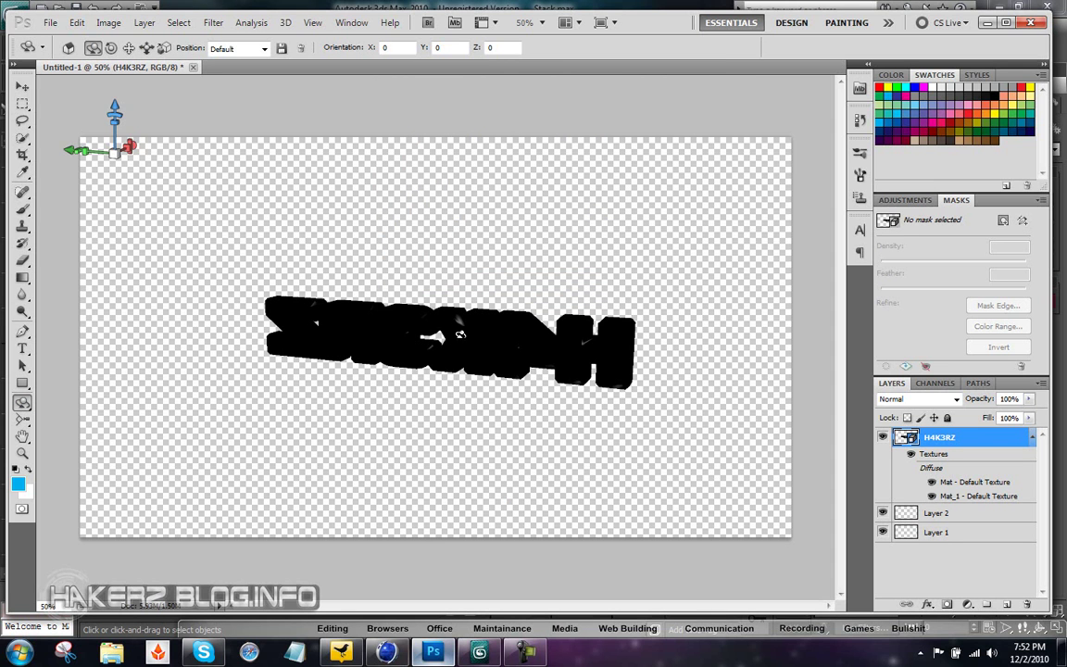
pyautogui.moveTo(460, 333); pyautogui.dragTo(137, 339)
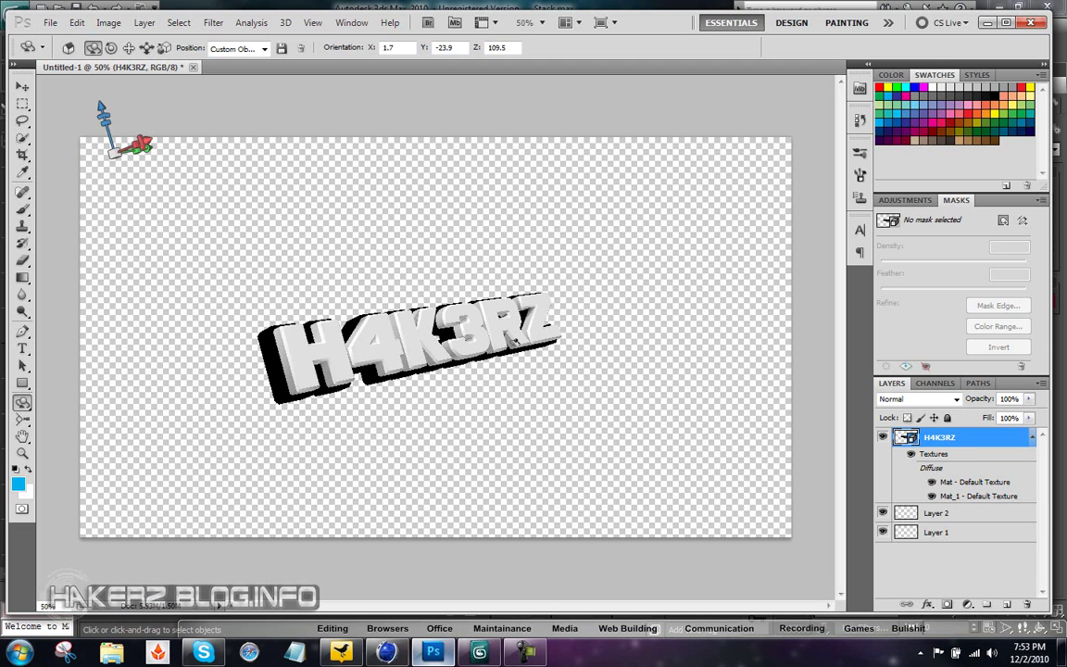
pyautogui.moveTo(508, 341); pyautogui.dragTo(514, 342)
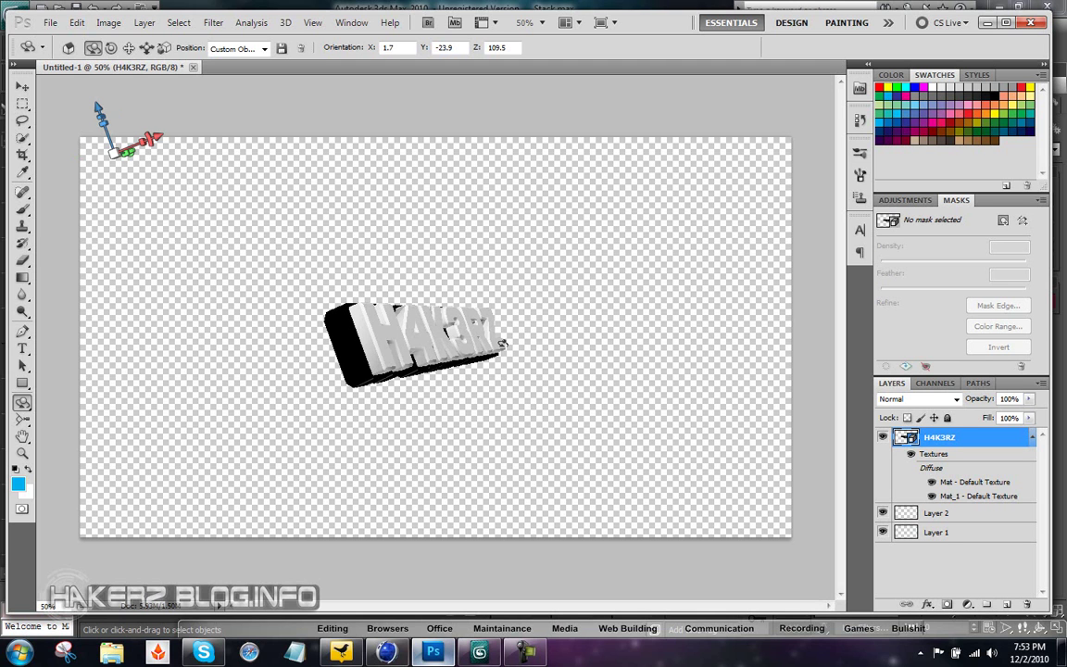
pyautogui.moveTo(481, 348); pyautogui.dragTo(512, 333)
pyautogui.moveTo(376, 367); pyautogui.dragTo(207, 379)
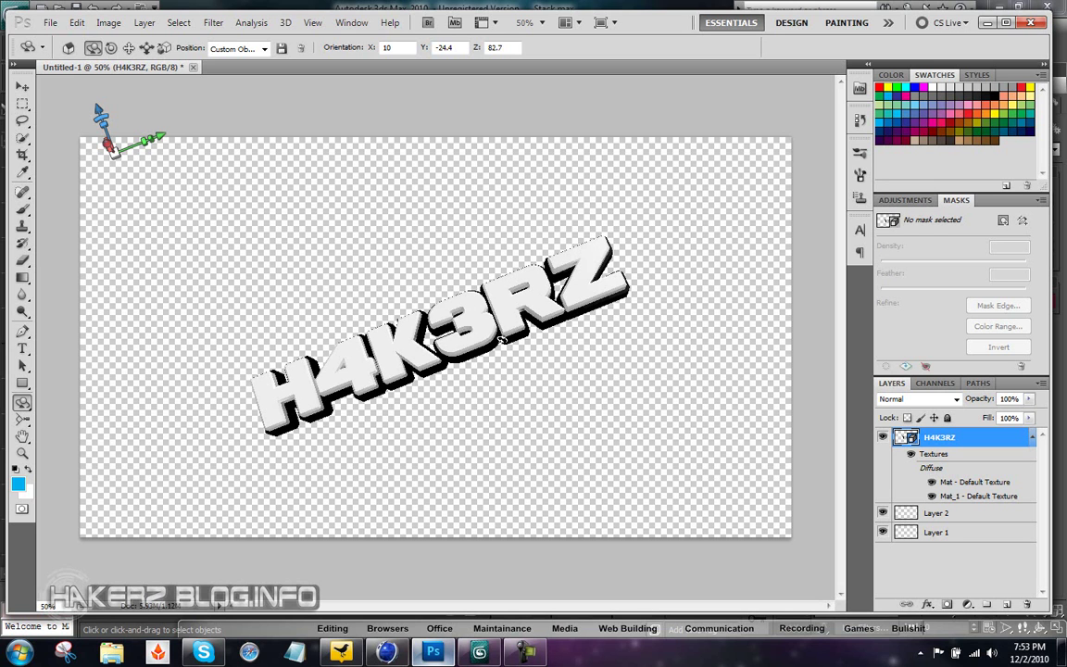
pyautogui.moveTo(501, 342); pyautogui.dragTo(696, 286)
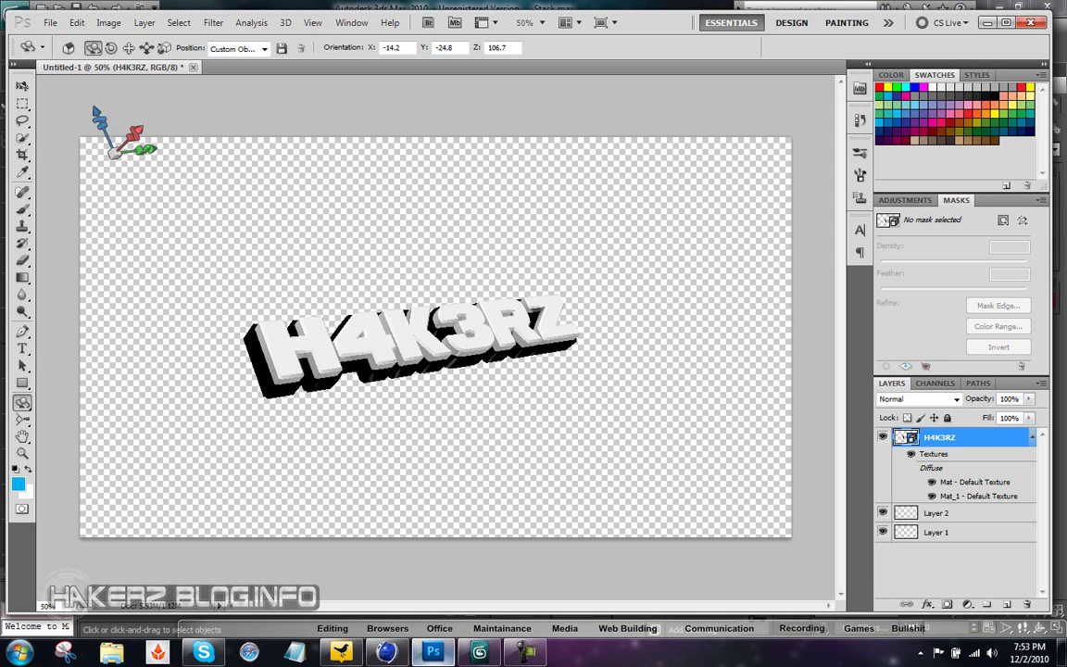
# Step: Return to the Move tool and create a second new transparent document
pyautogui.click(23, 86)
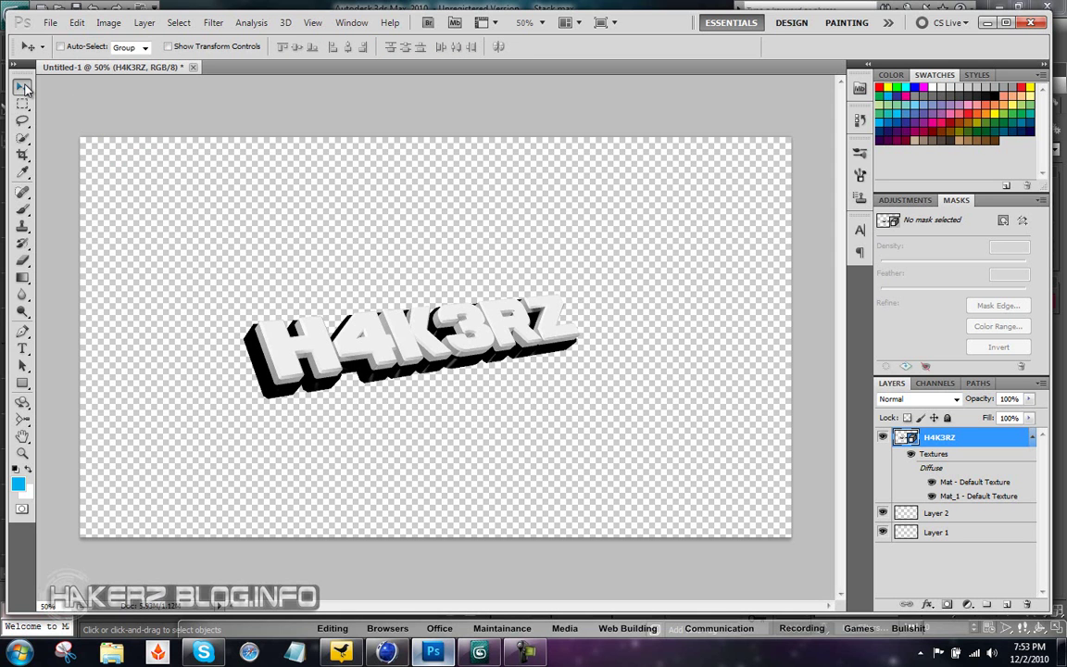
pyautogui.click(49, 22)
pyautogui.click(57, 37)
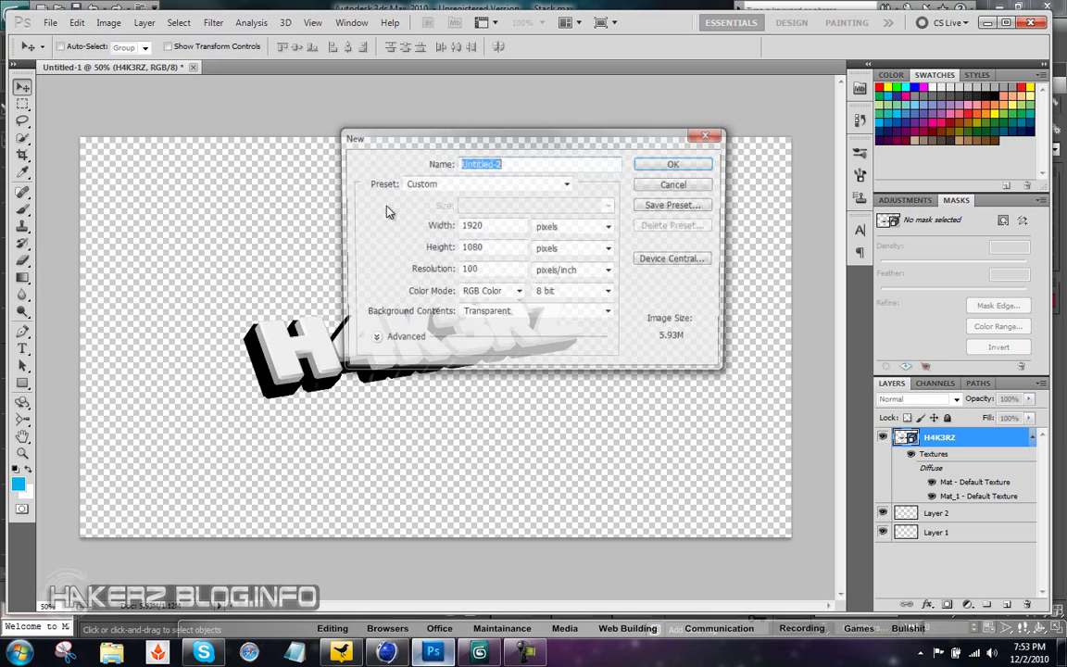
pyautogui.click(658, 165)
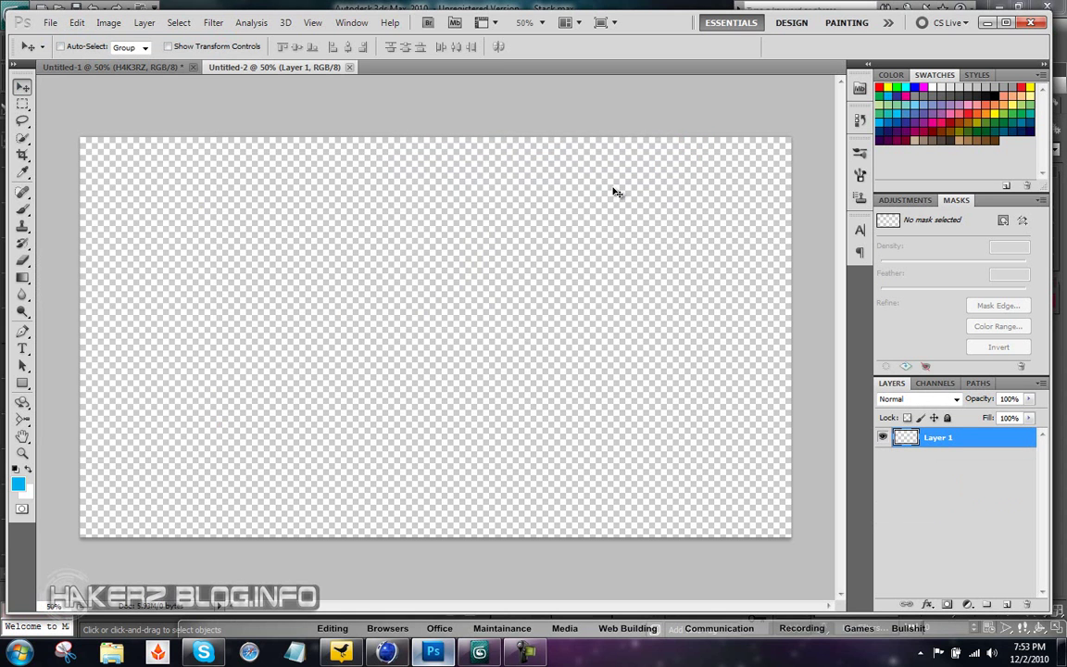
# Step: Import 2.3DS from the Desktop as a new 3D layer
pyautogui.click(313, 22)
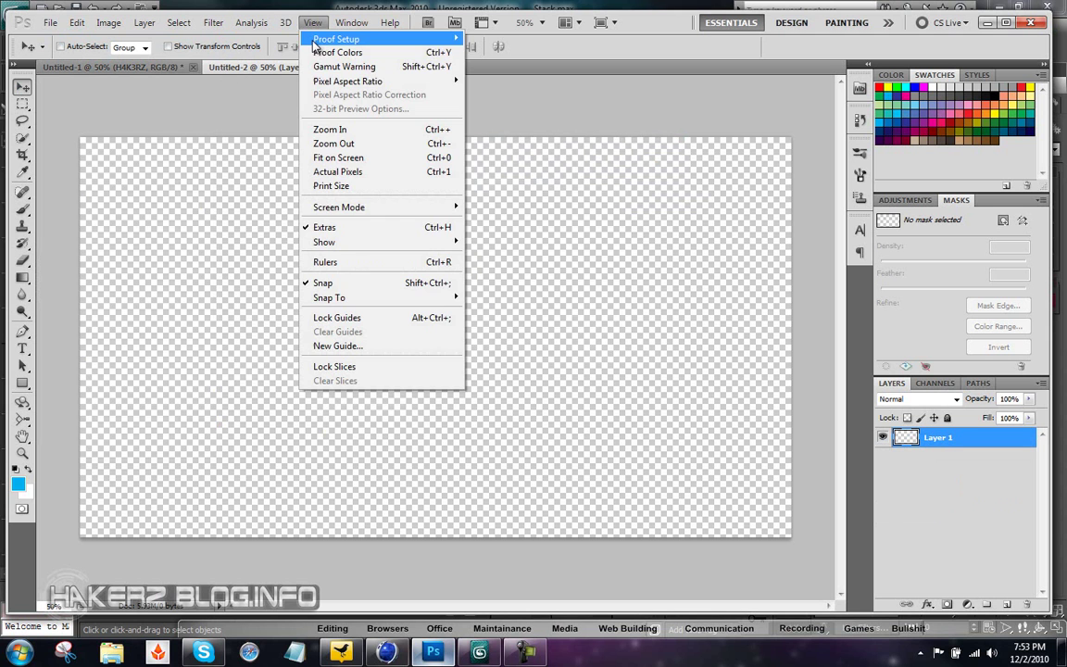
pyautogui.click(291, 38)
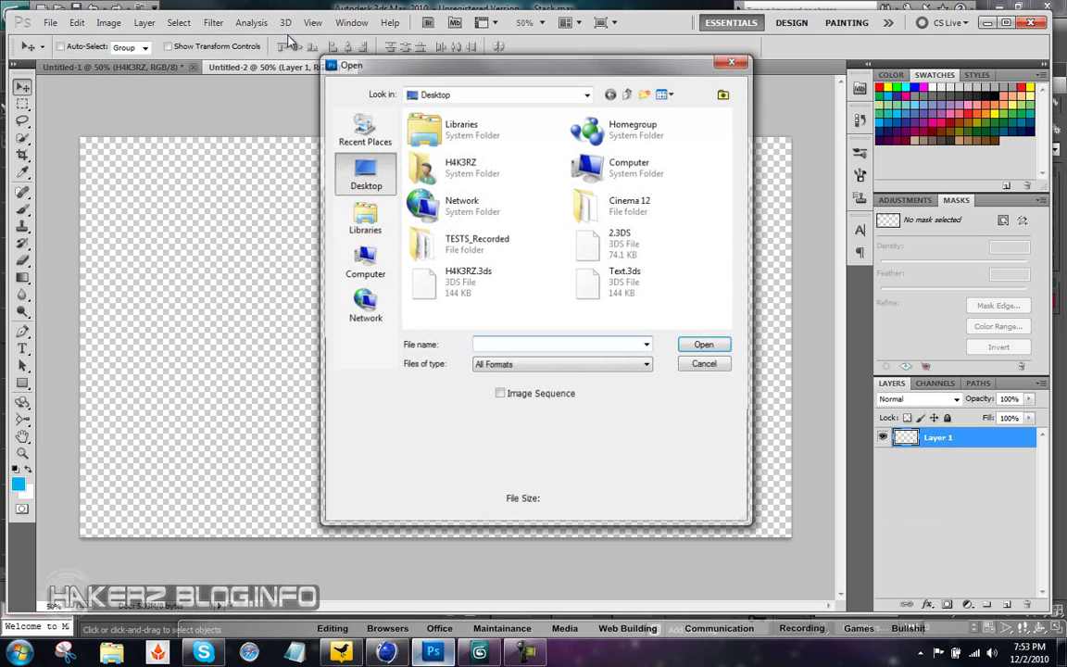
pyautogui.doubleClick(622, 239)
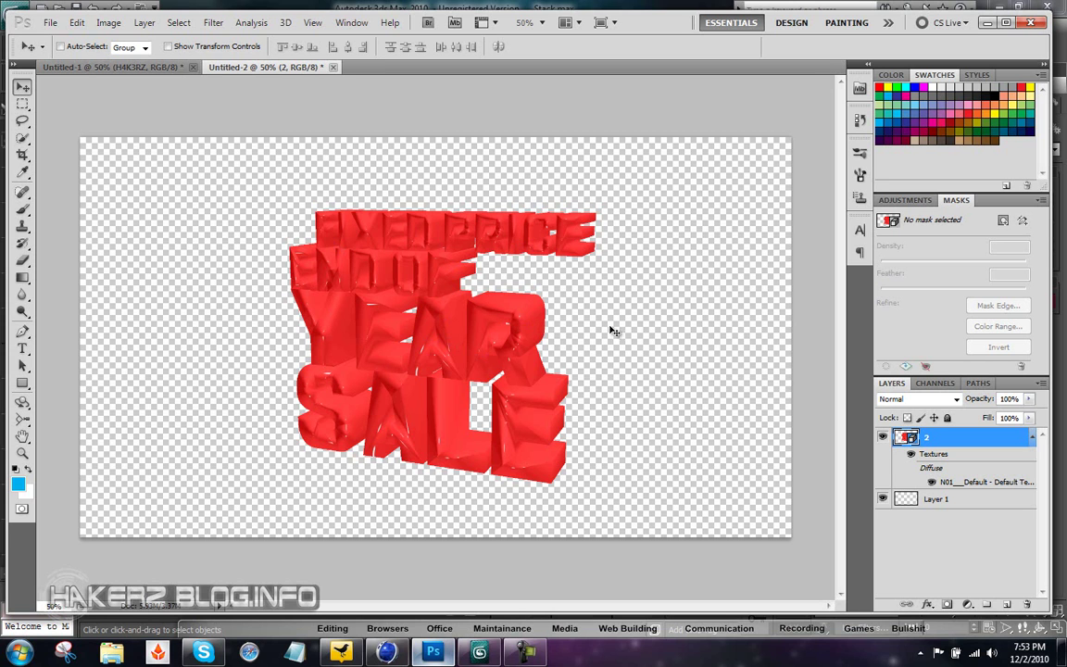
# Step: Tilt the red 3D sale text to a new angle, then close the Untitled-2 document
pyautogui.click(126, 61)
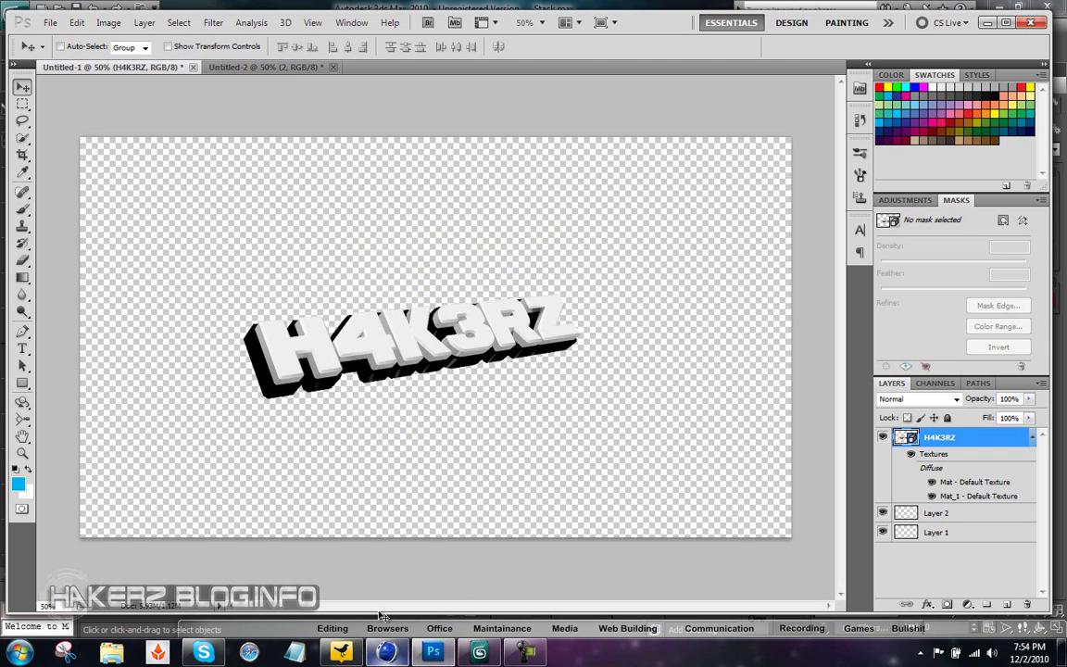
pyautogui.click(266, 68)
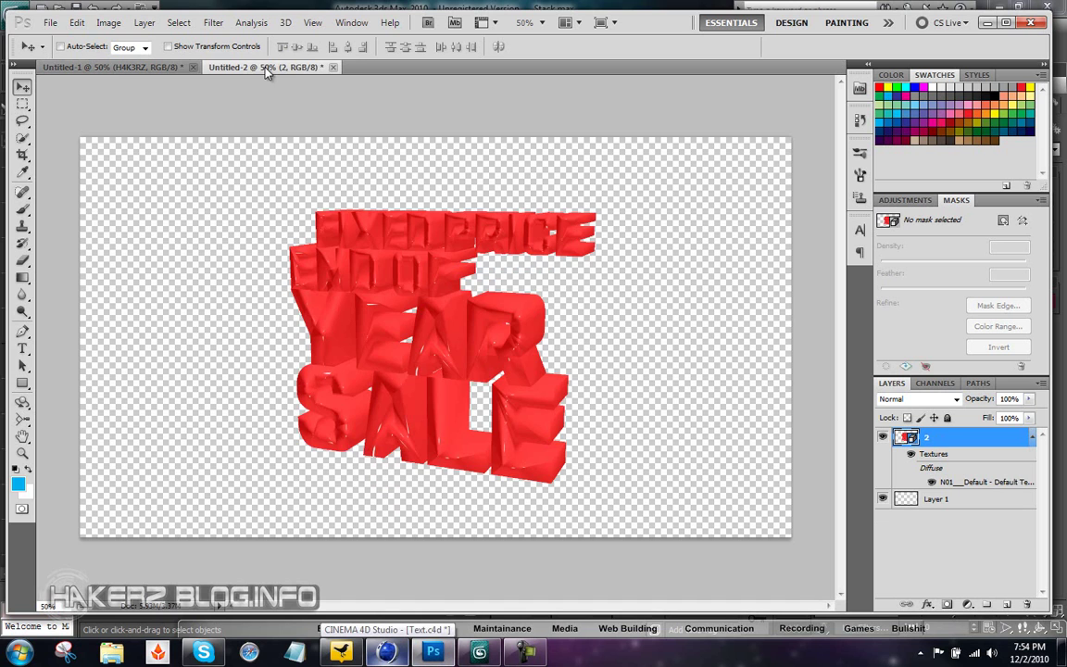
pyautogui.click(21, 403)
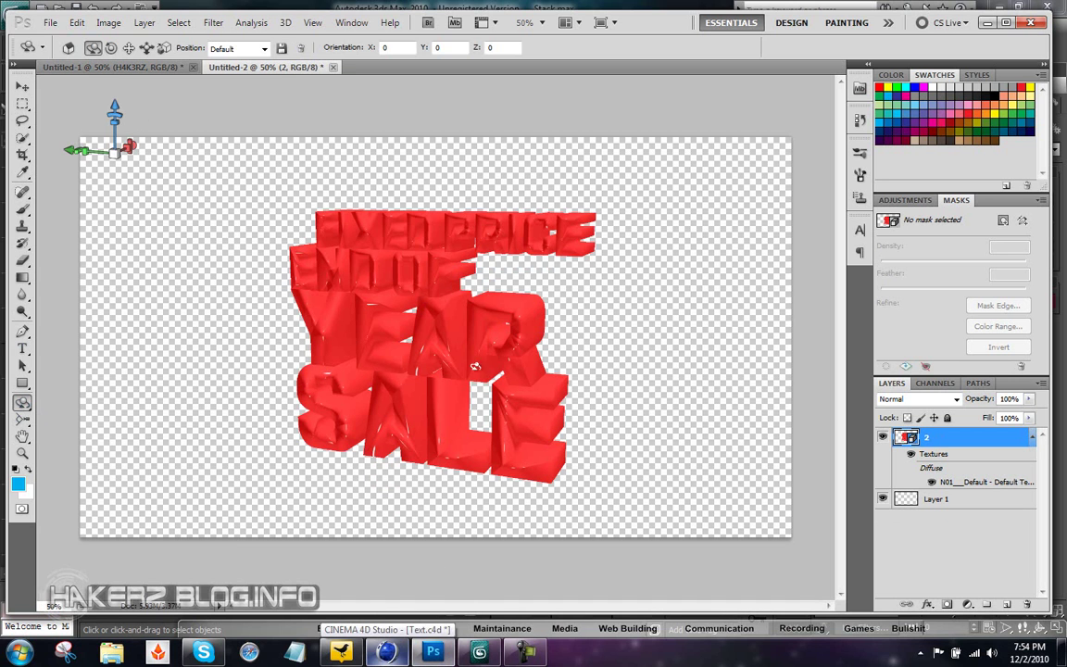
pyautogui.moveTo(479, 329); pyautogui.dragTo(398, 313)
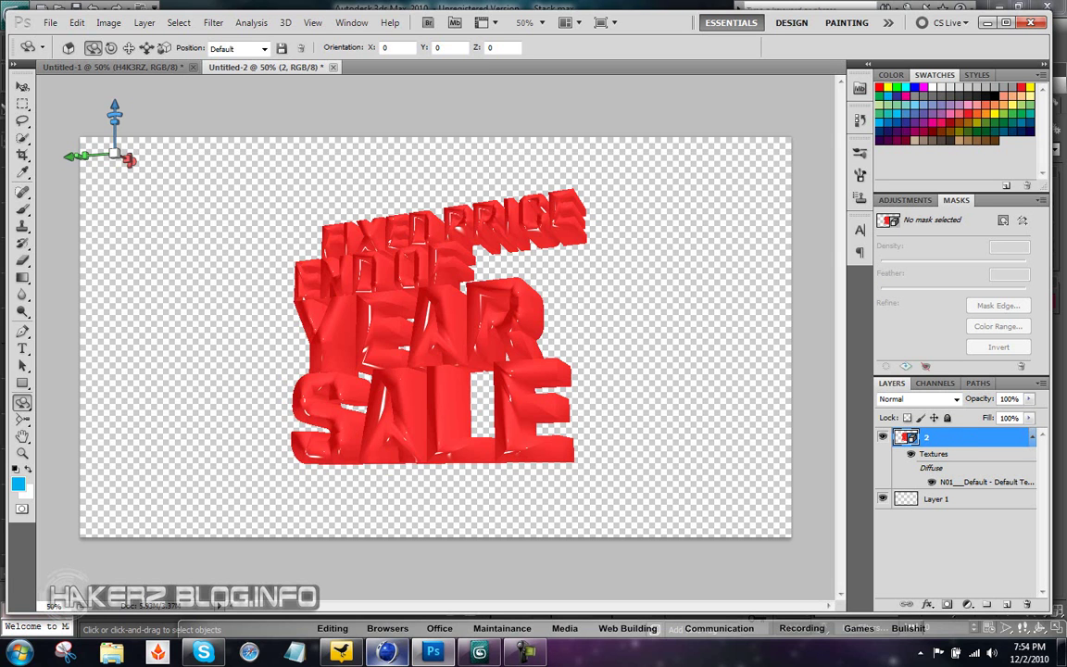
pyautogui.press('v')
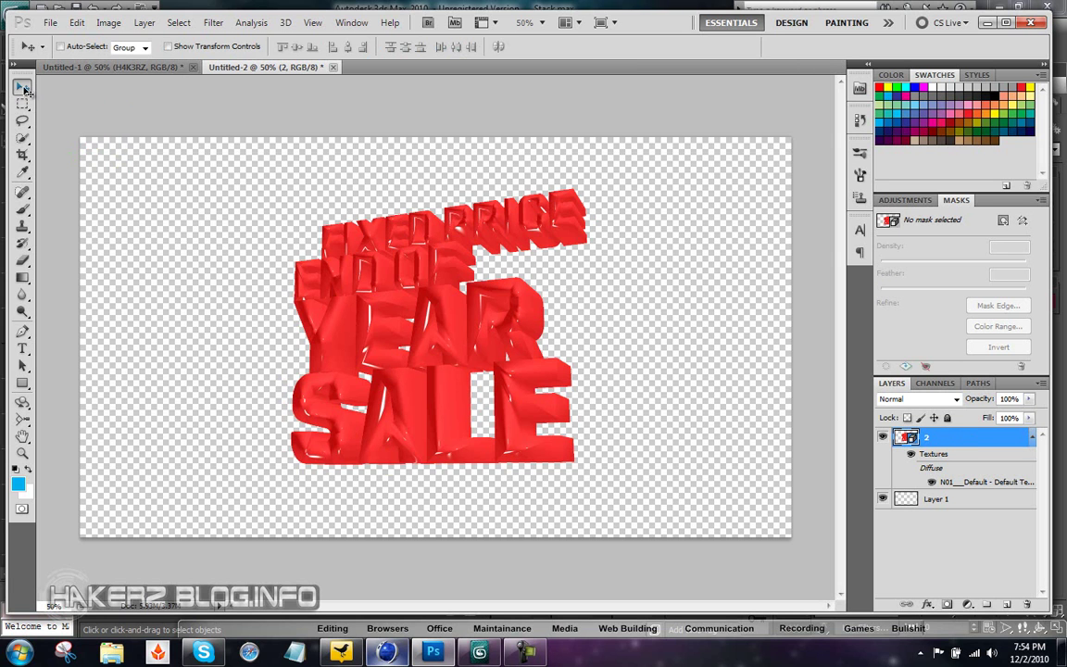
pyautogui.click(334, 67)
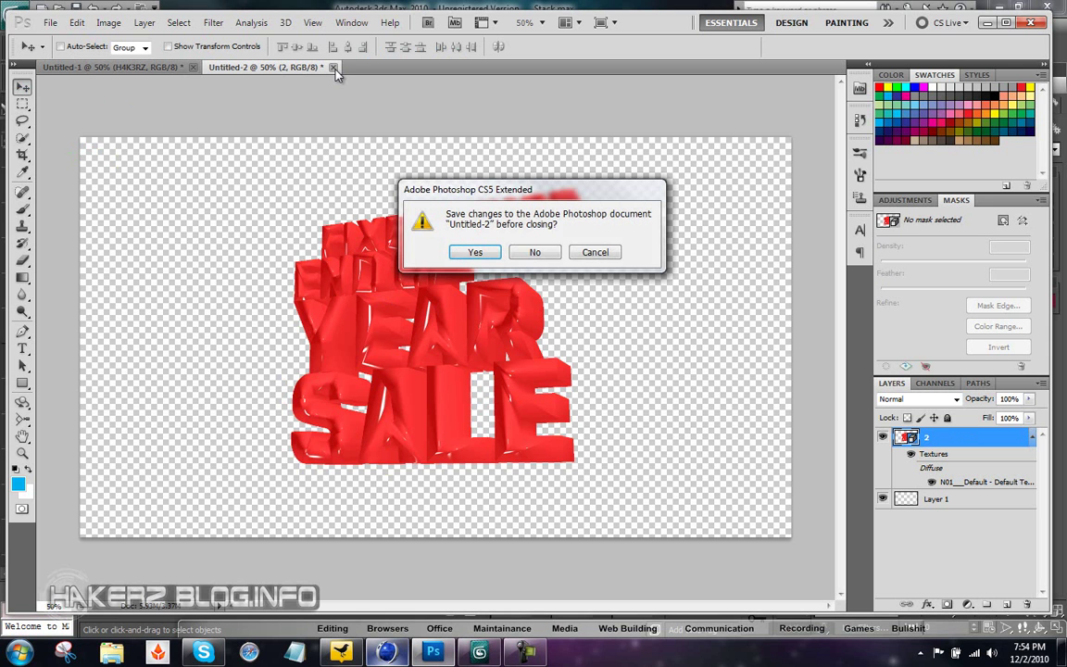
# Step: Discard Untitled-2's changes, collapse the H4K3RZ Textures list and select Layer 2
pyautogui.click(535, 252)
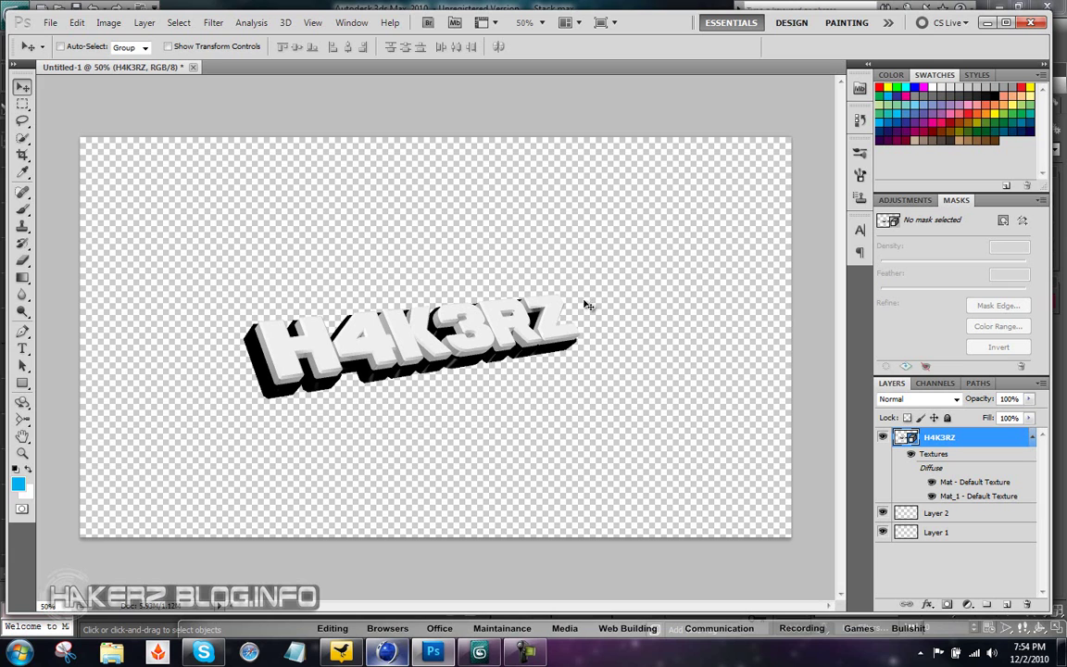
pyautogui.click(478, 653)
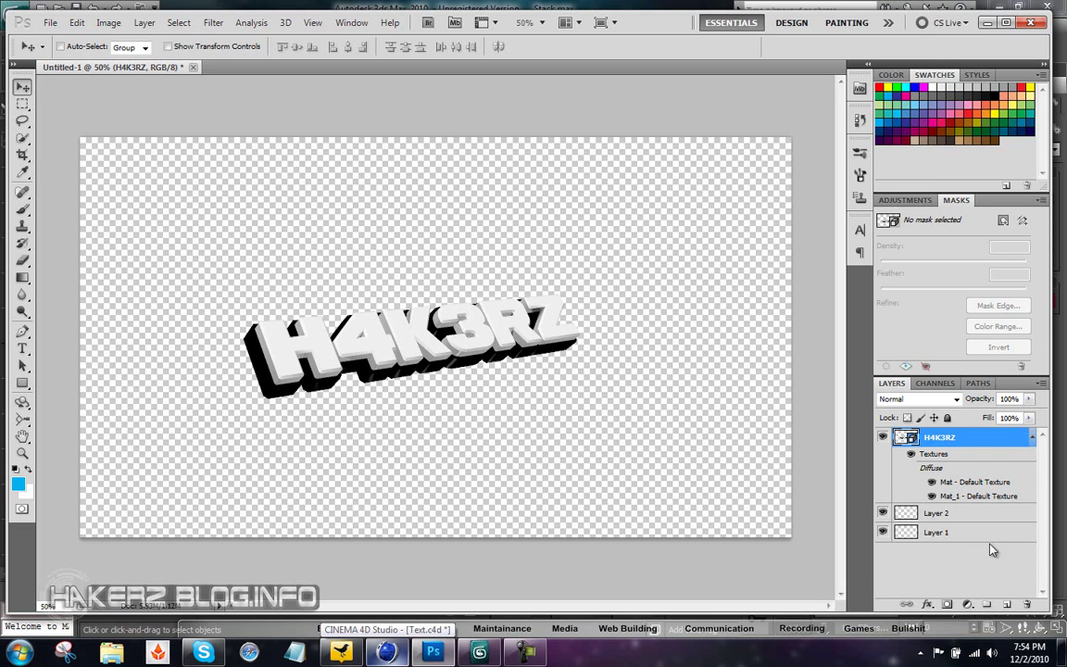
pyautogui.click(1031, 437)
pyautogui.click(945, 459)
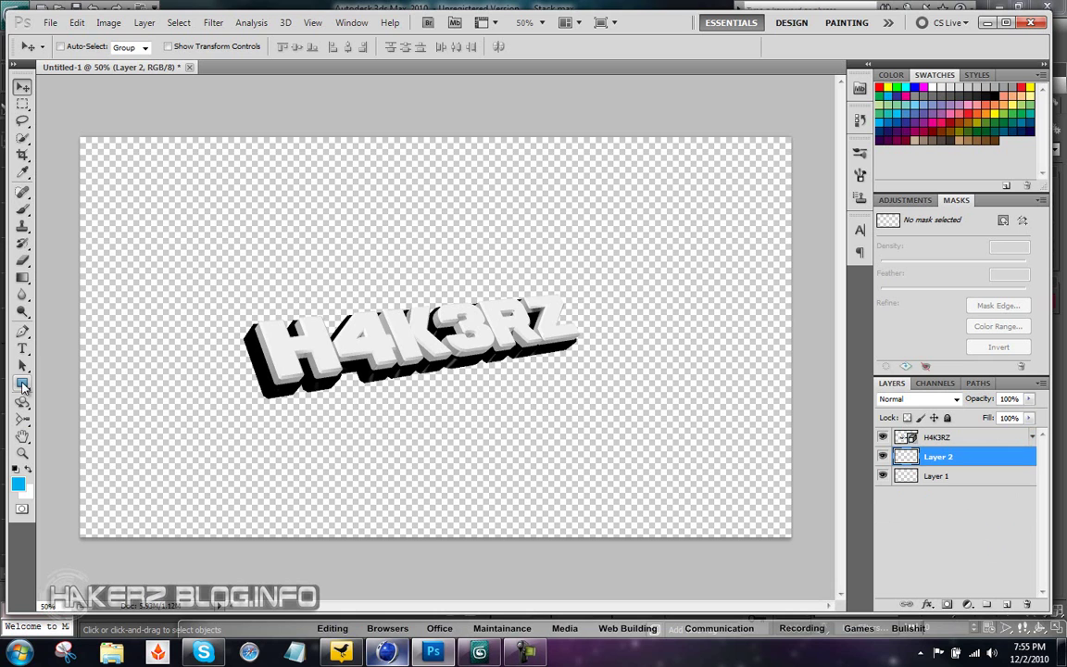
# Step: Draw a blue rectangle above Layer 1 covering the whole H4K3RZ canvas
pyautogui.click(930, 477)
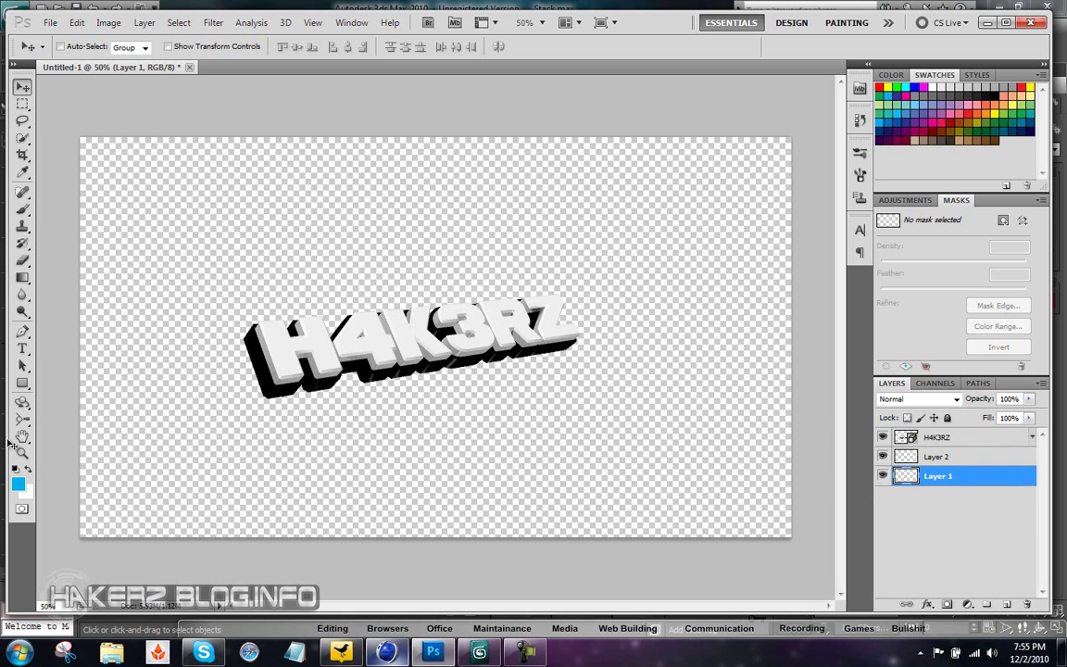
pyautogui.click(22, 383)
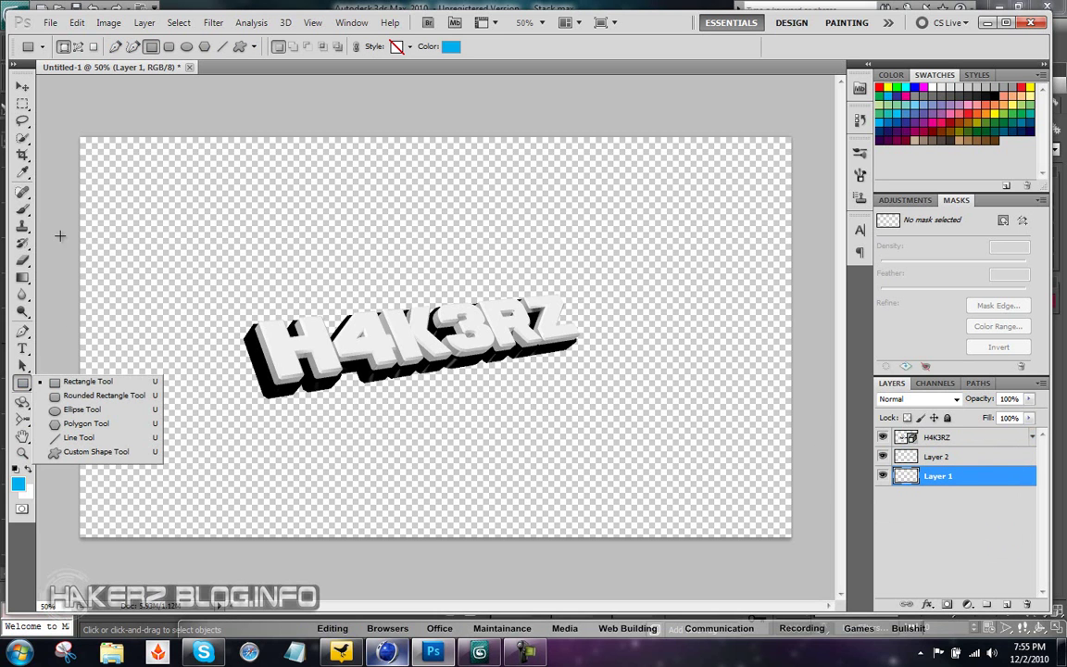
pyautogui.click(73, 136)
pyautogui.moveTo(74, 136); pyautogui.dragTo(802, 552)
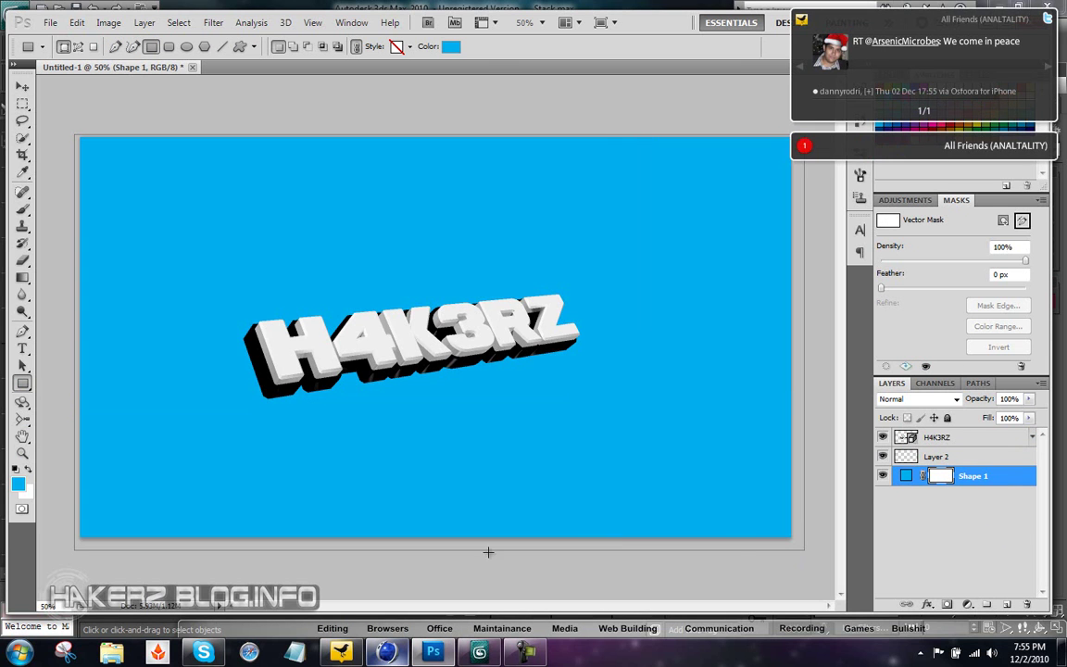
# Step: Close 3ds Max without saving the sale-text scene
pyautogui.hotkey('alt', 'Tab')
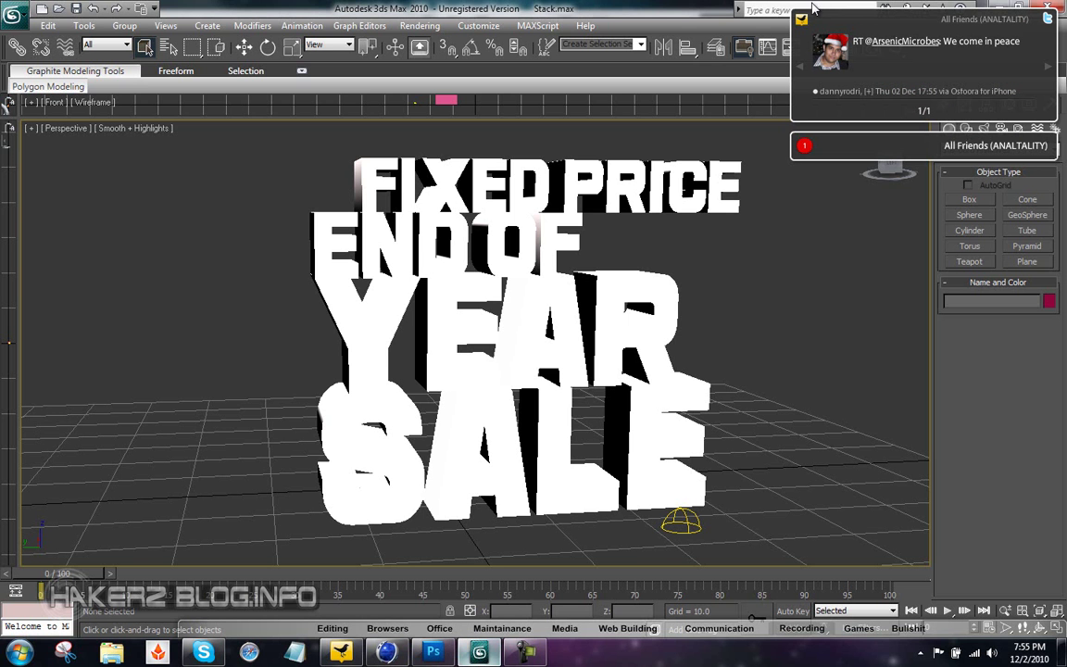
pyautogui.click(1053, 9)
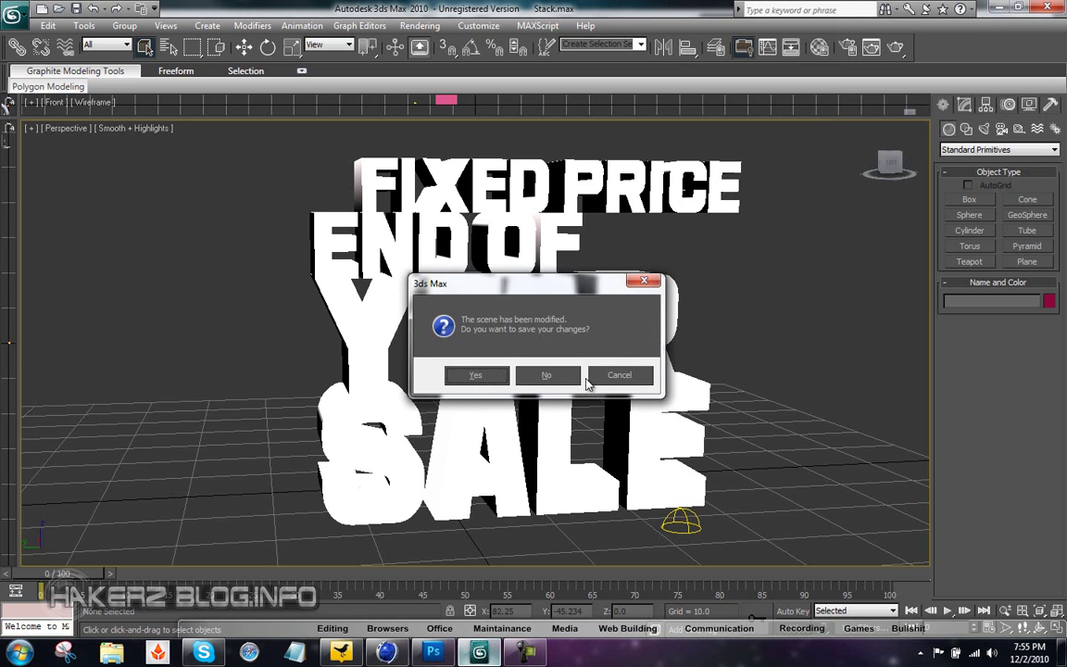
pyautogui.click(537, 350)
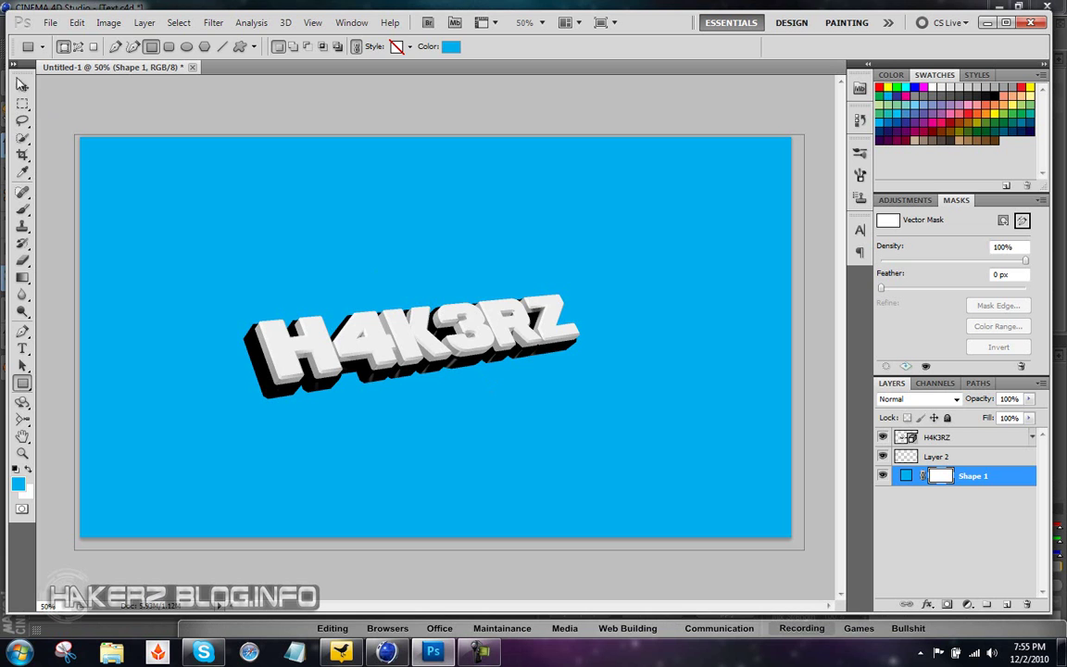
# Step: Apply the dark blue preset style to Shape 1, with Texture and Stroke unchecked
pyautogui.click(22, 85)
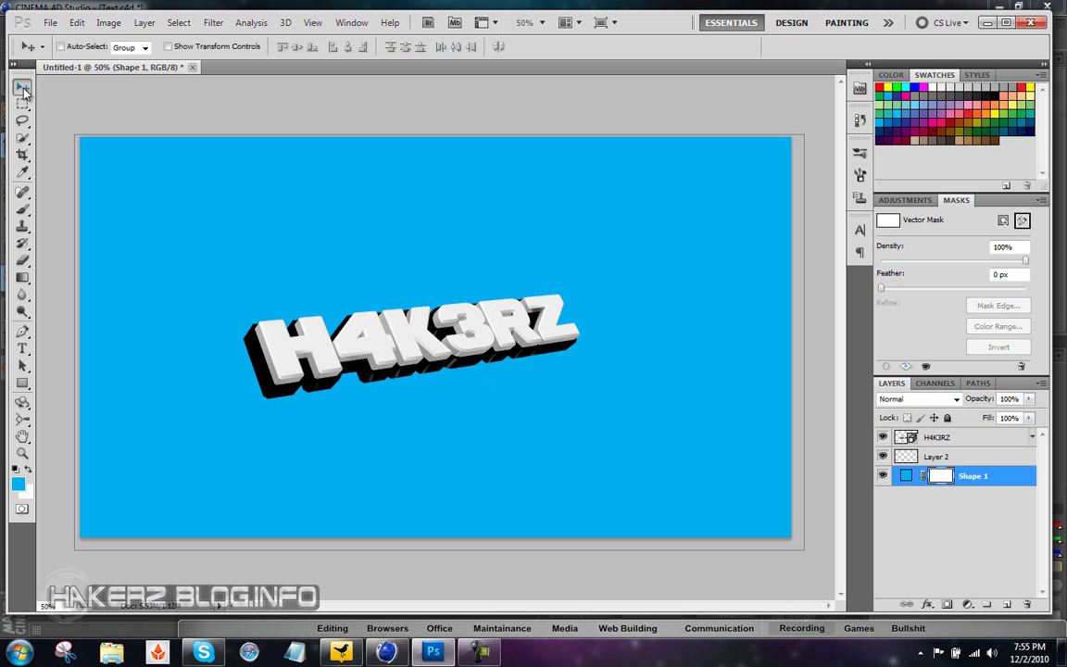
pyautogui.rightClick(974, 479)
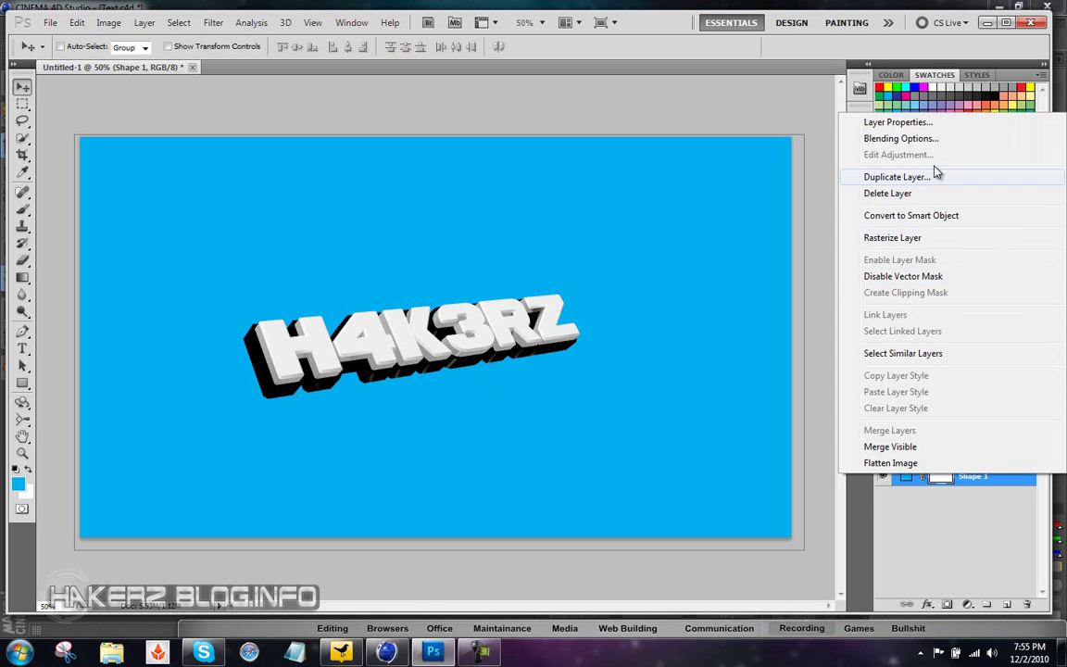
pyautogui.click(922, 144)
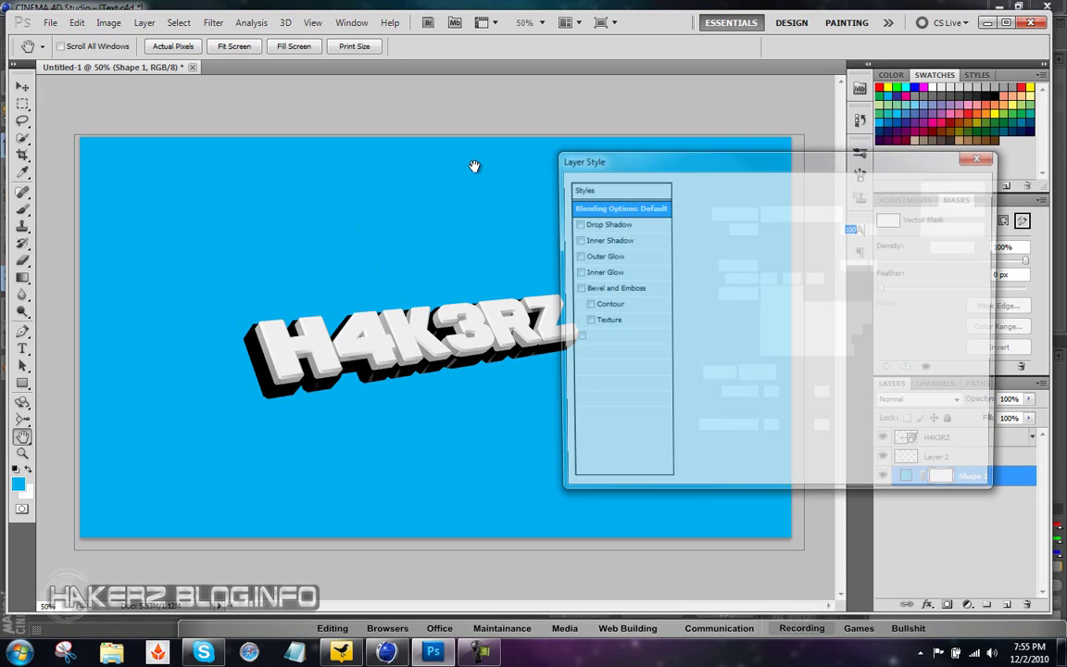
pyautogui.click(614, 190)
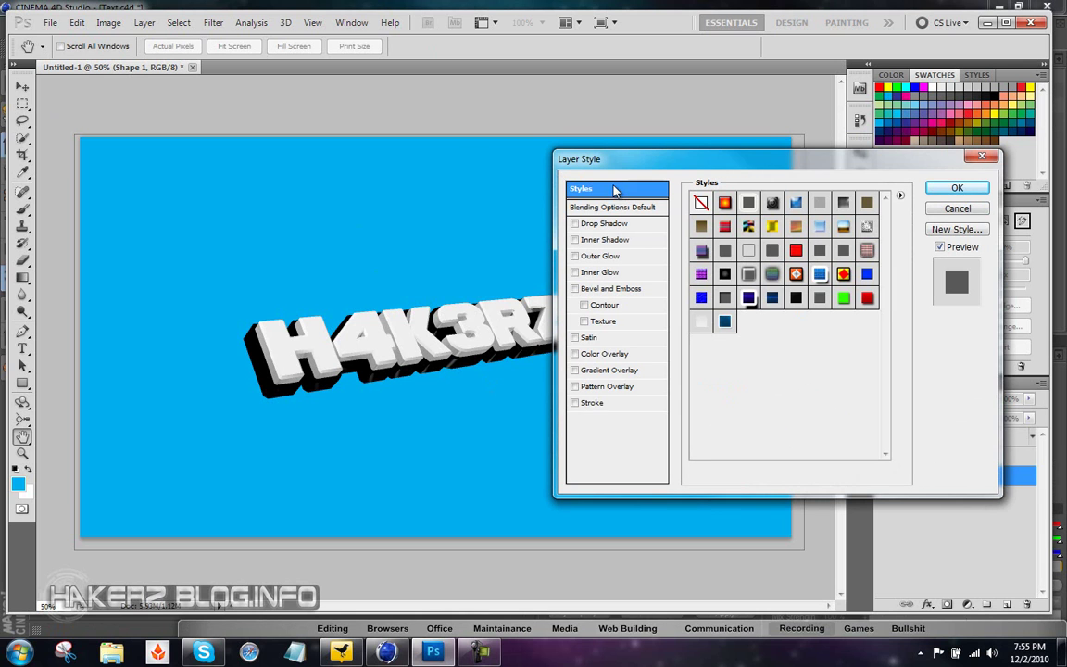
pyautogui.click(746, 298)
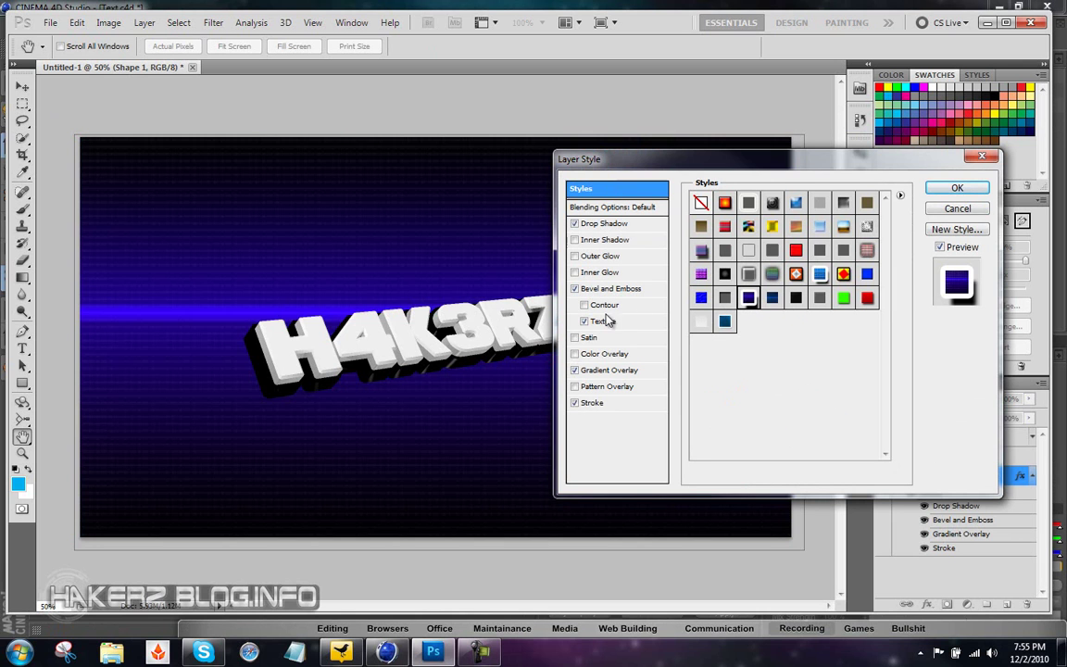
pyautogui.click(585, 321)
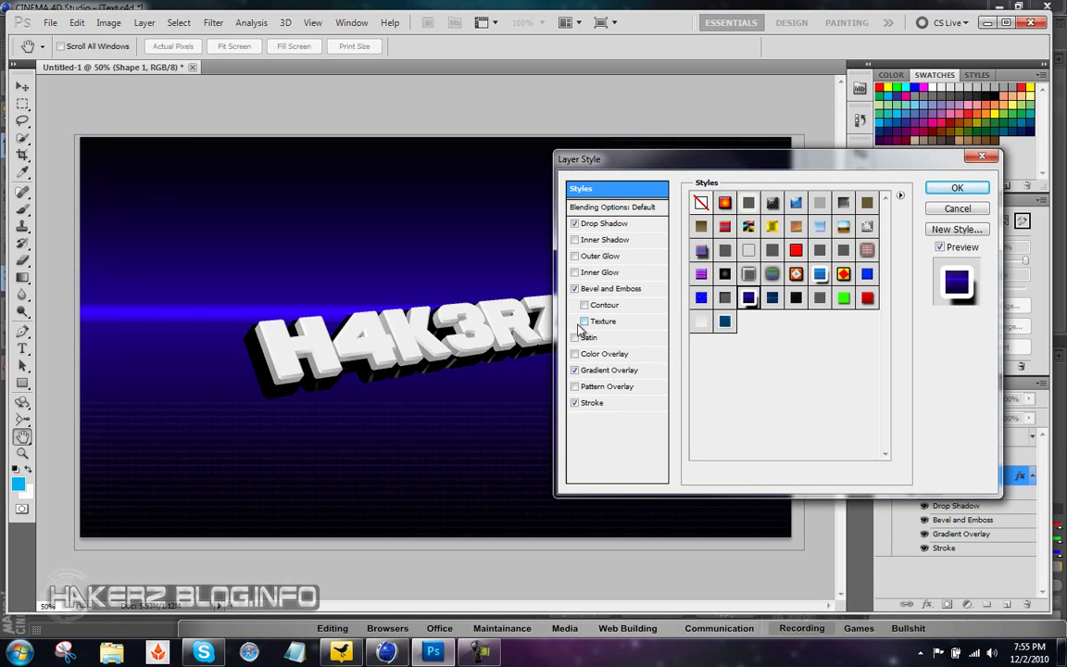
pyautogui.click(575, 404)
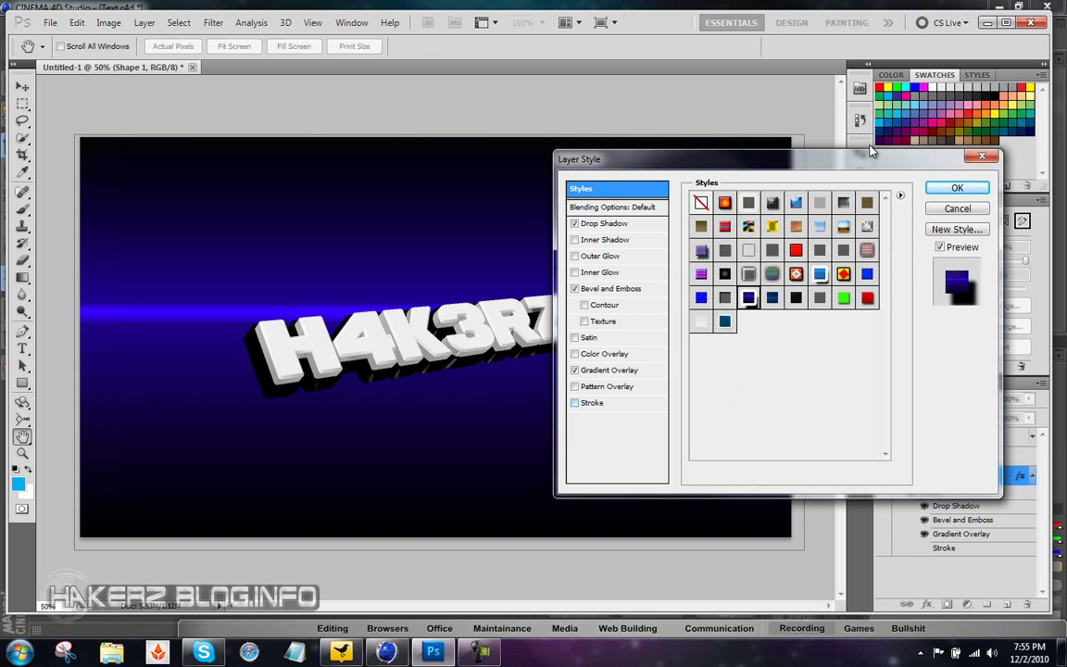
pyautogui.click(943, 191)
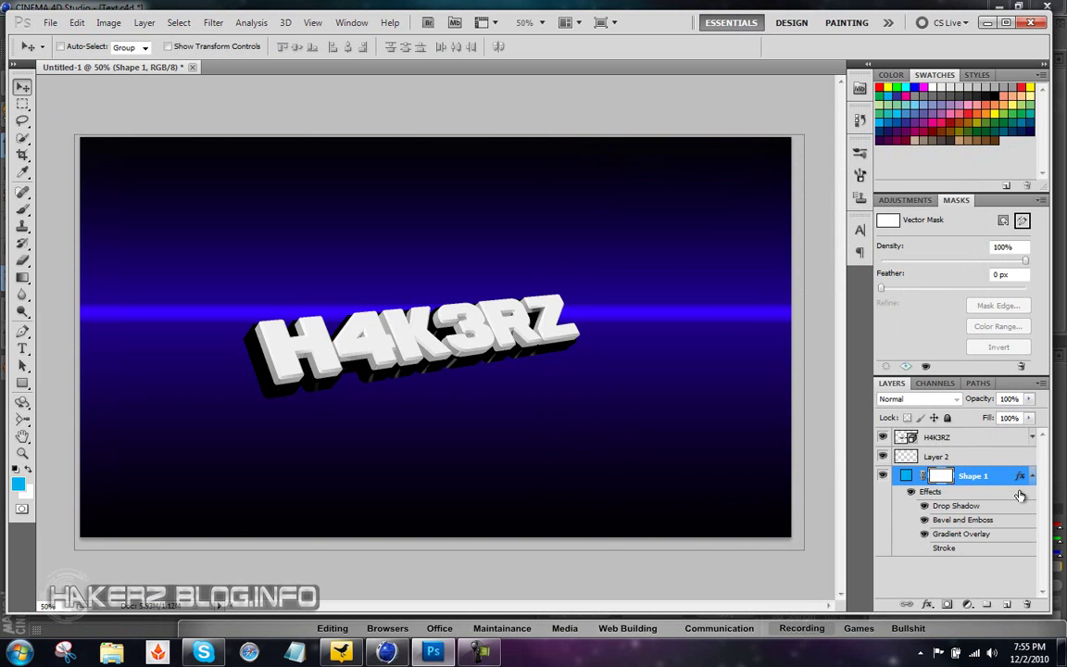
# Step: Stamp the blue swirl brush once onto Layer 2
pyautogui.click(1031, 475)
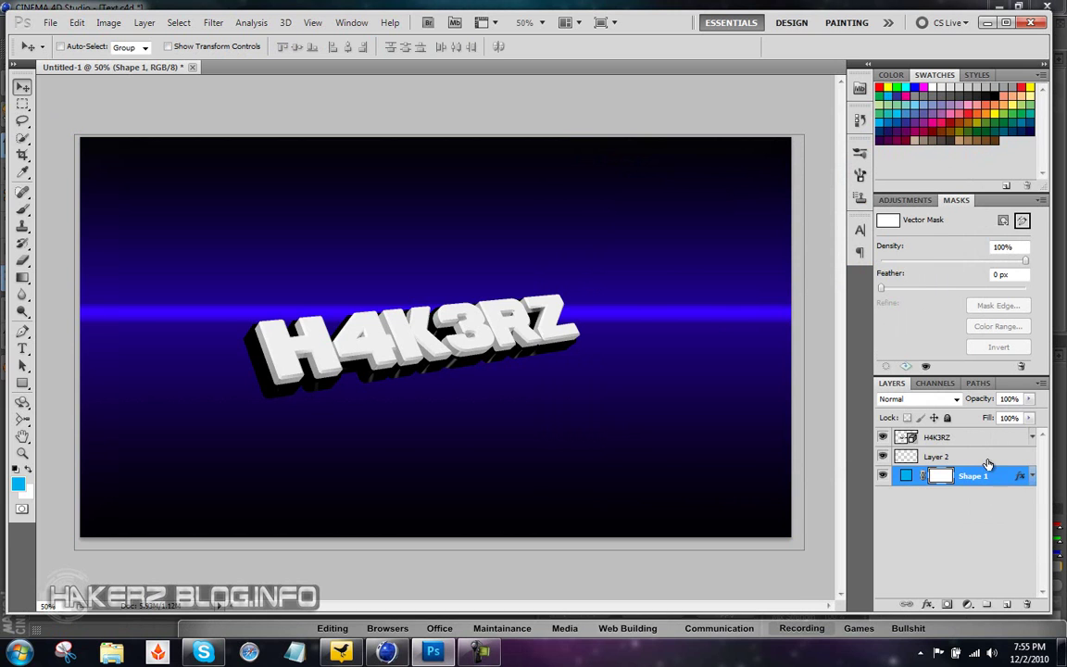
pyautogui.click(963, 456)
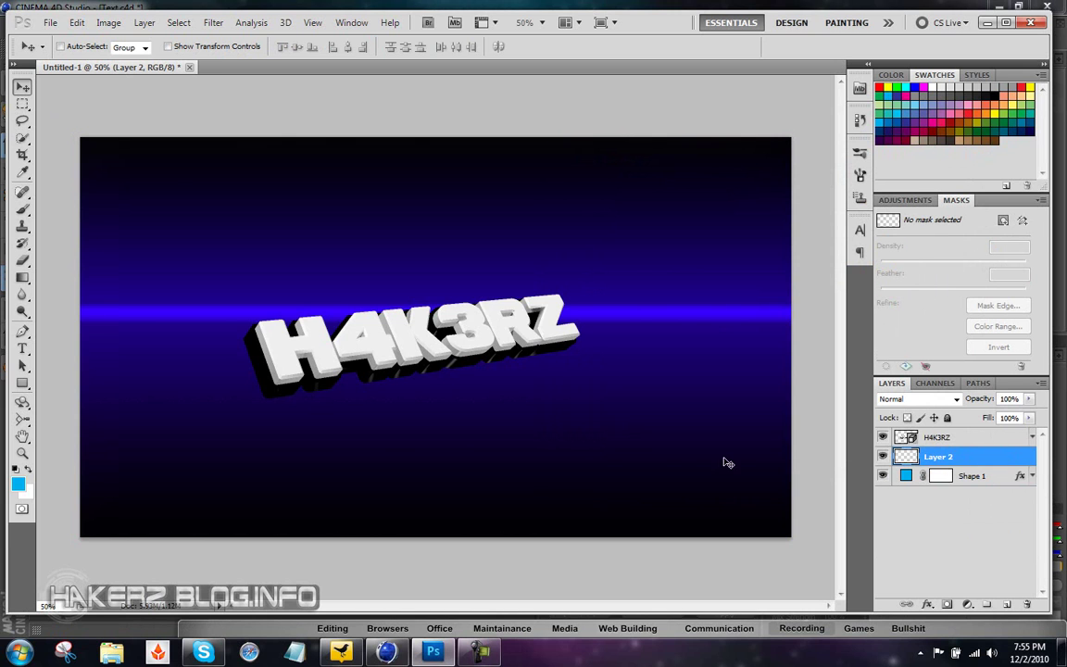
pyautogui.click(23, 215)
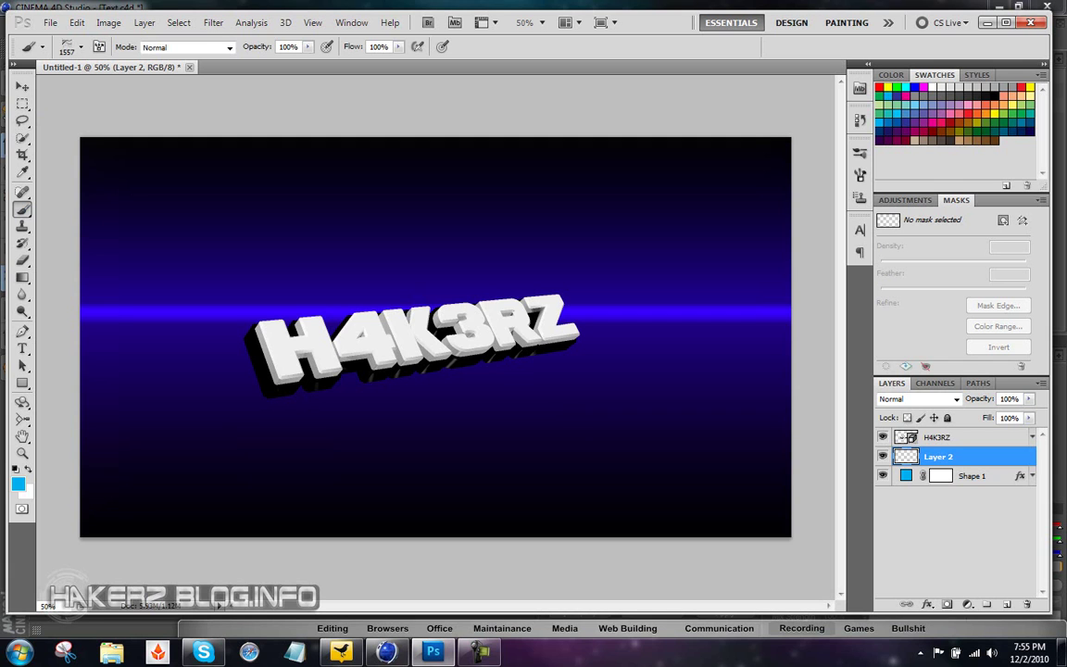
pyautogui.click(413, 326)
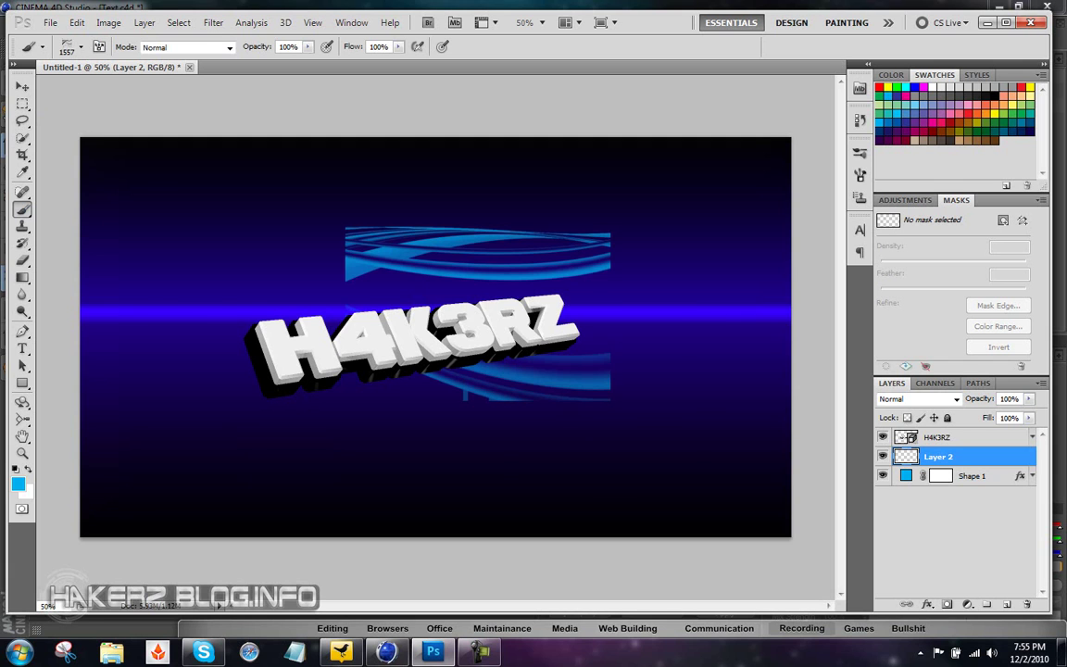
# Step: Stretch the swirl layer to the canvas's left and right edges
pyautogui.click(23, 87)
pyautogui.hotkey('ctrl', 't')
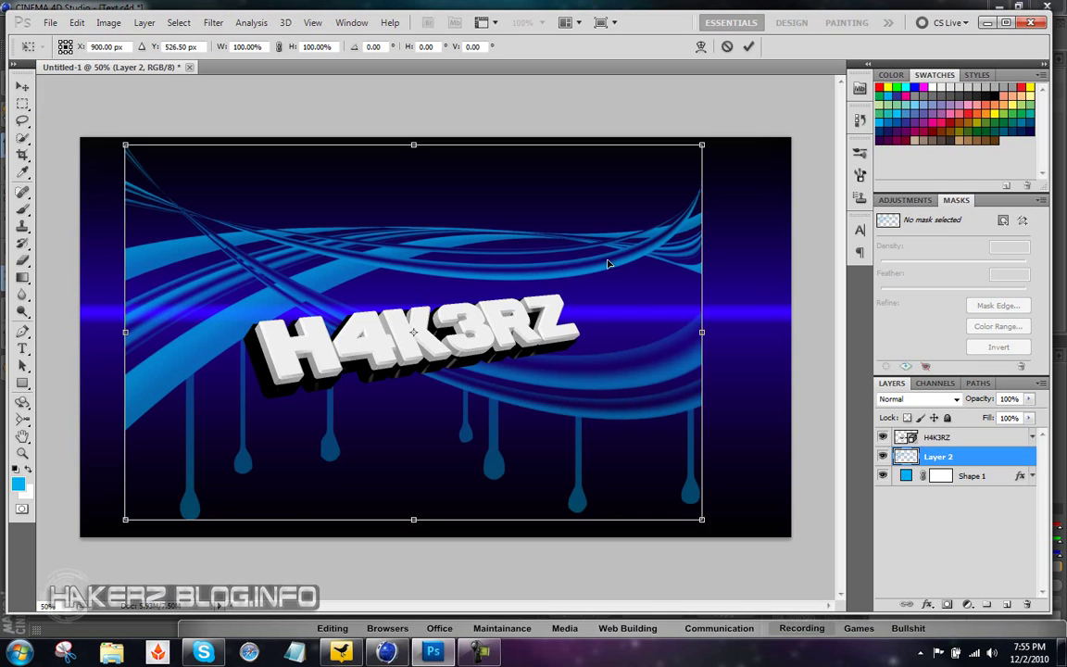
pyautogui.moveTo(698, 326); pyautogui.dragTo(789, 329)
pyautogui.moveTo(114, 319); pyautogui.dragTo(89, 333)
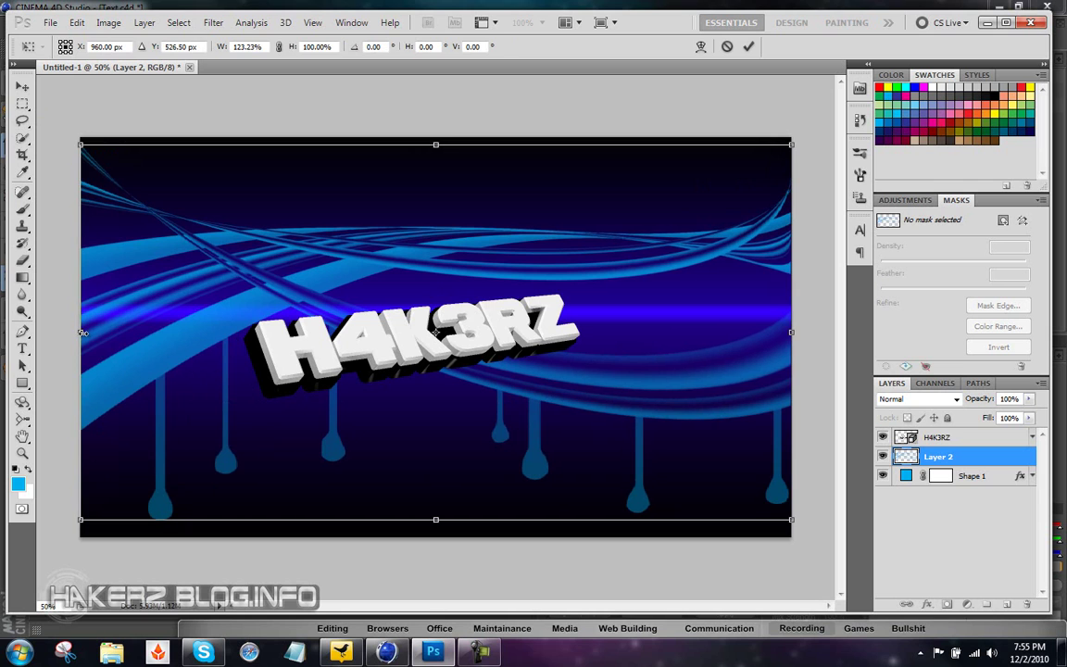
pyautogui.press('Return')
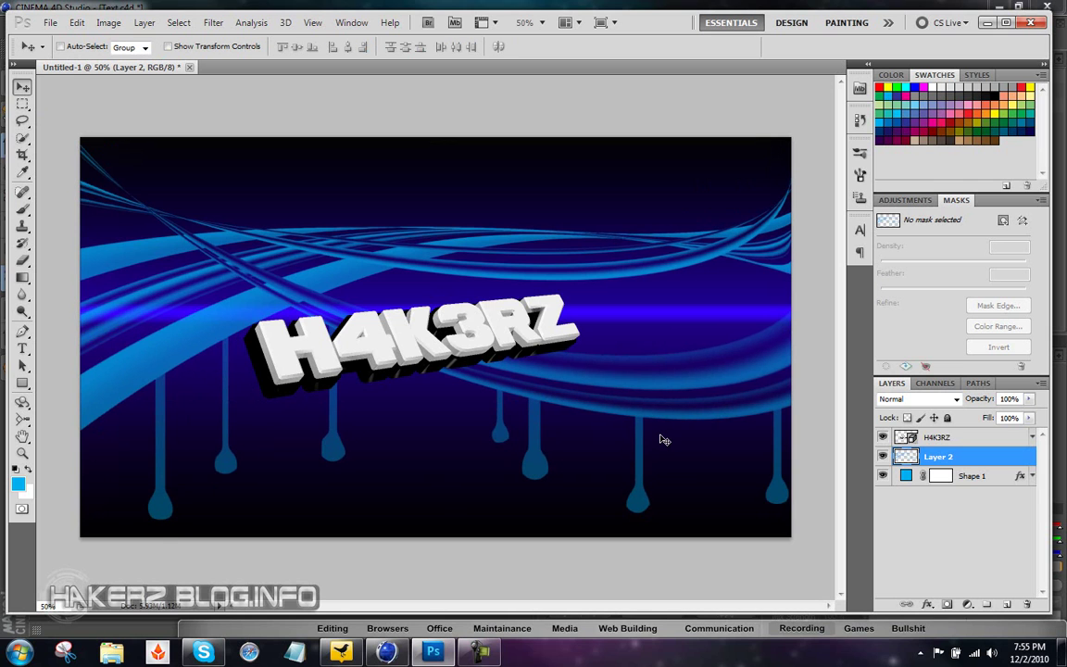
# Step: Set the H4K3RZ layer's drop shadow to 11 px distance and 16 px size
pyautogui.click(948, 441)
pyautogui.rightClick(946, 439)
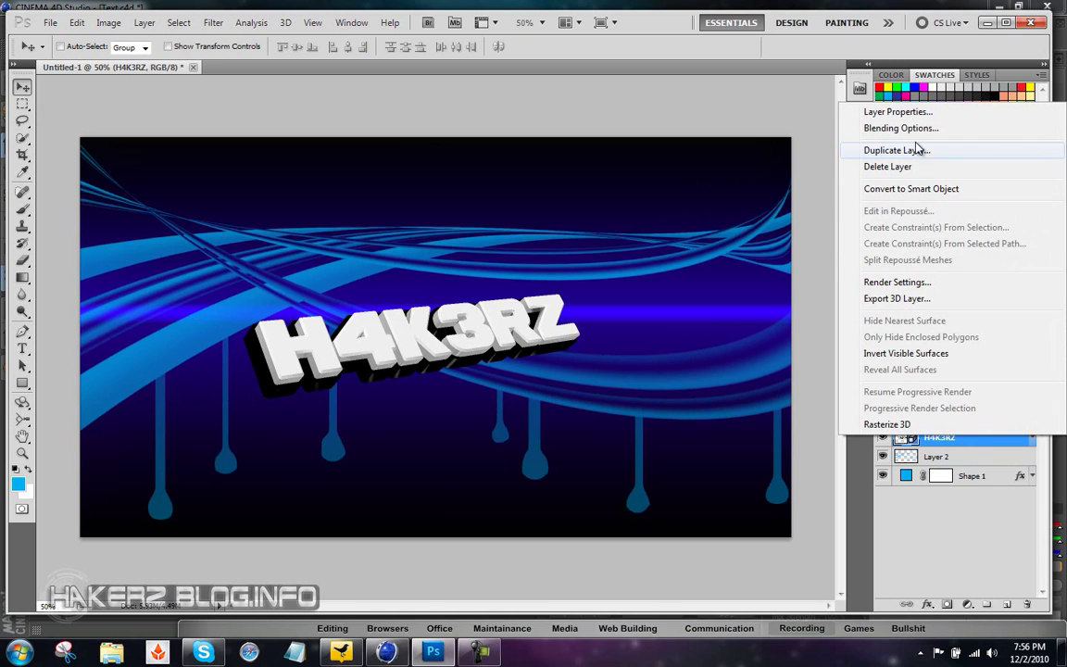
pyautogui.click(902, 127)
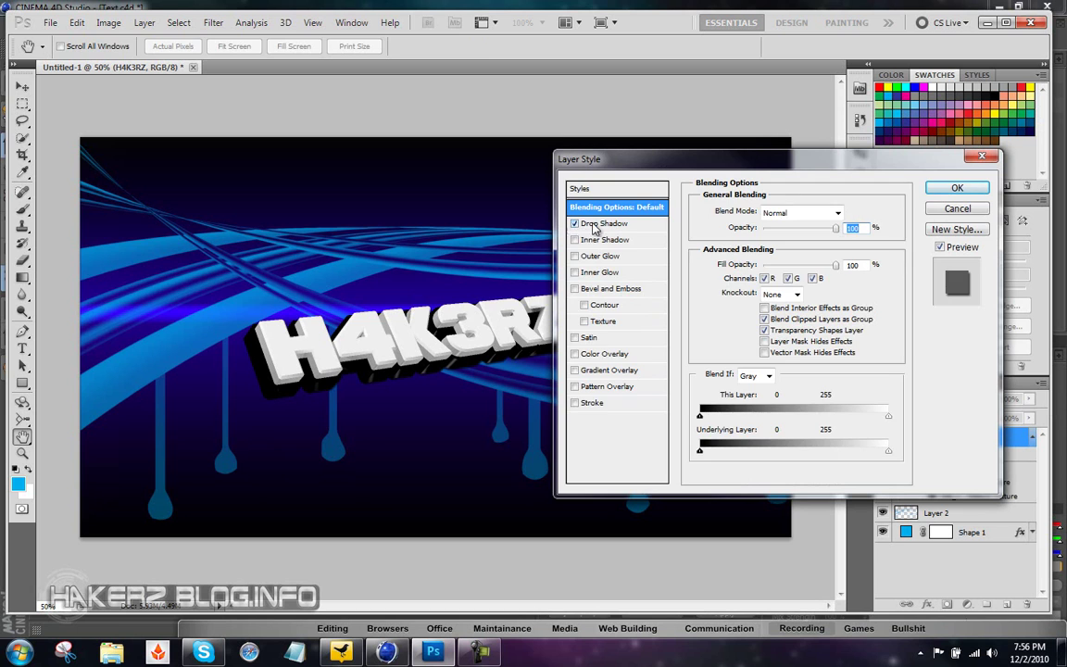
pyautogui.click(598, 224)
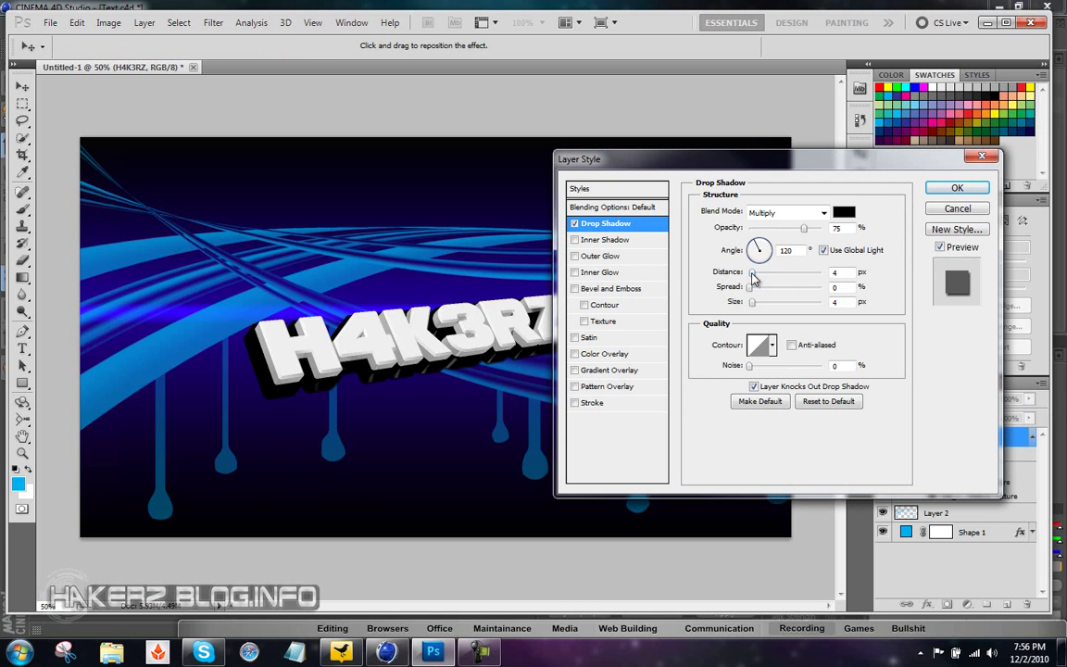
pyautogui.moveTo(753, 279); pyautogui.dragTo(758, 302)
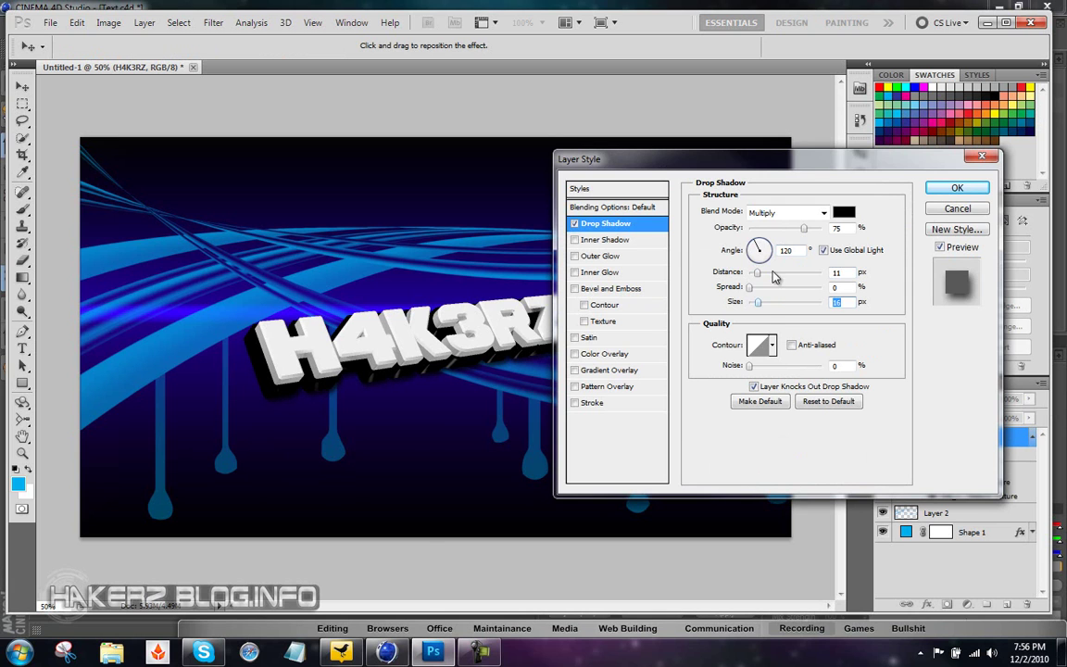
pyautogui.moveTo(803, 228); pyautogui.dragTo(802, 234)
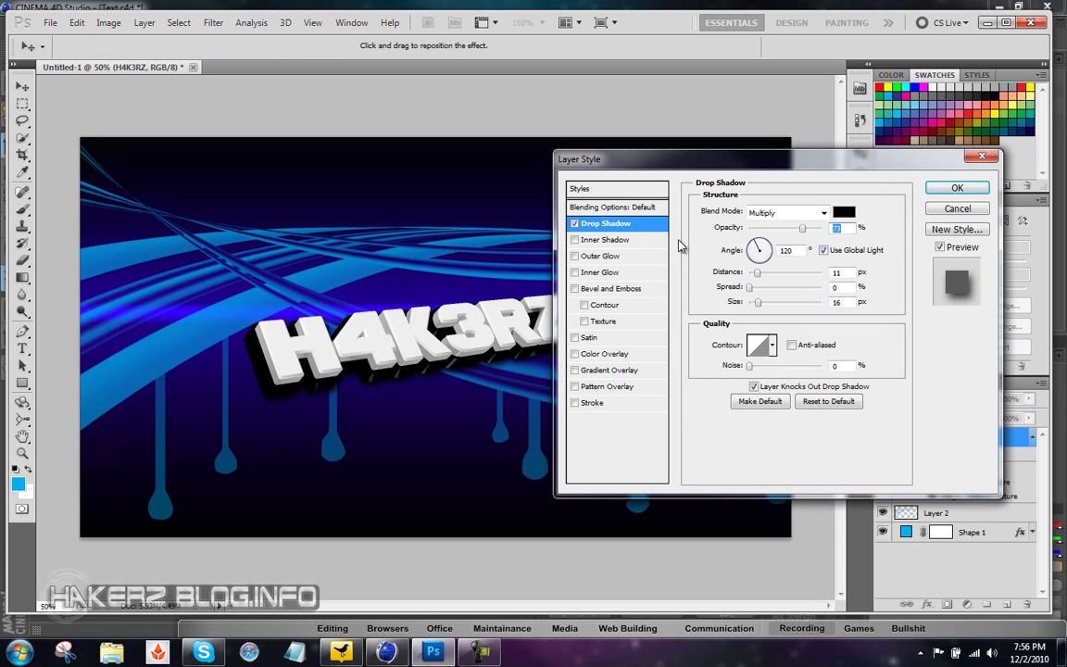
pyautogui.click(574, 224)
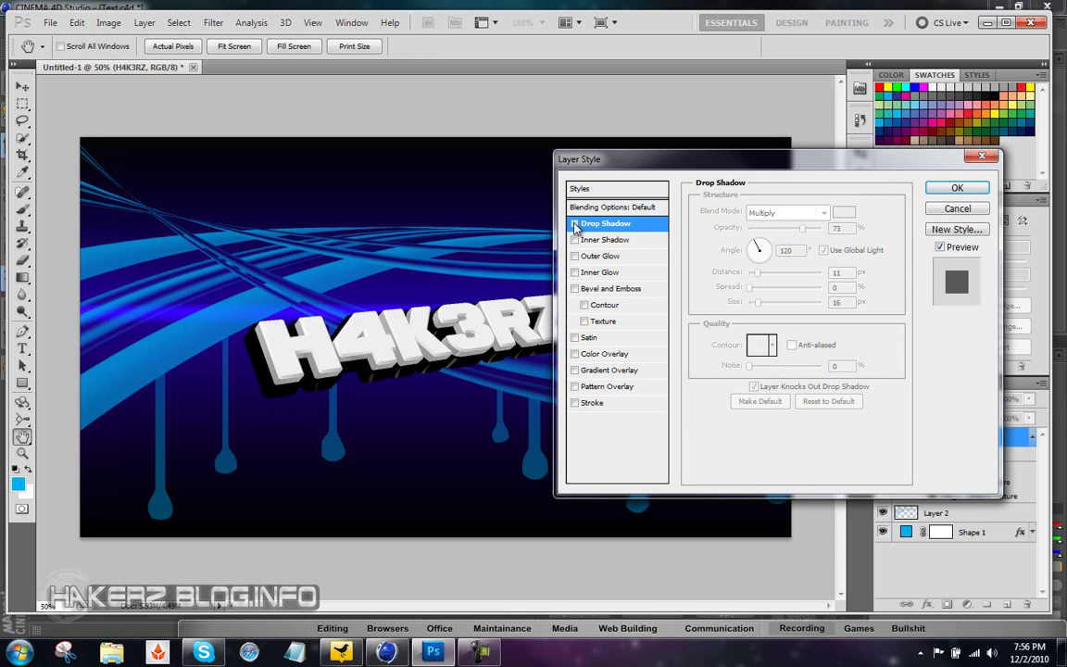
pyautogui.click(574, 224)
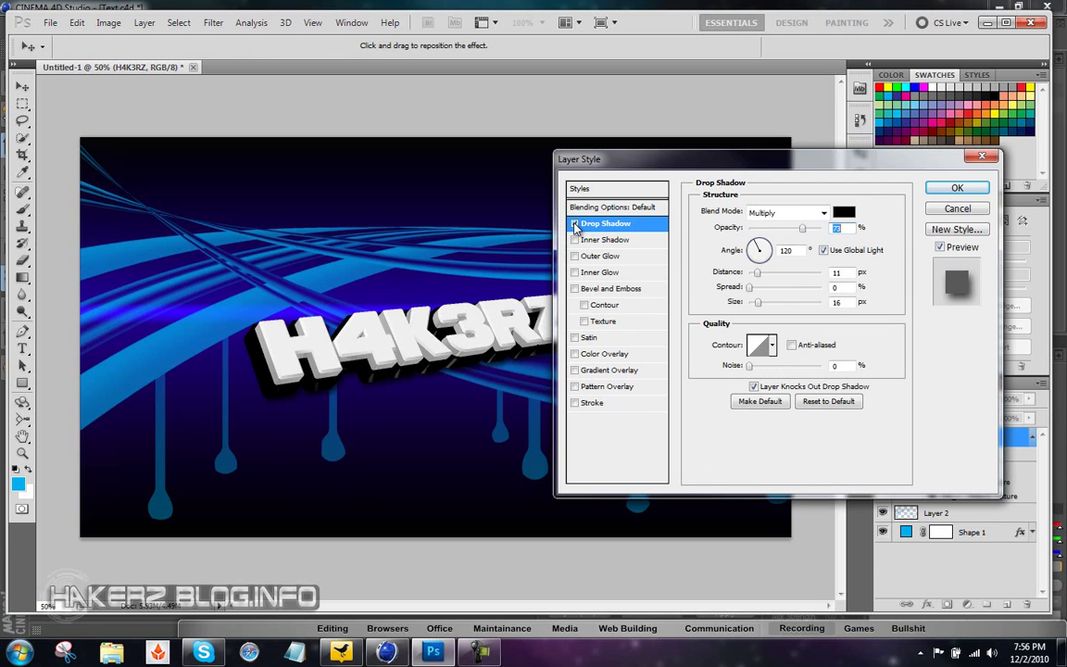
# Step: Try a thin white stroke on H4K3RZ, then drop it and keep only the shadow
pyautogui.click(592, 403)
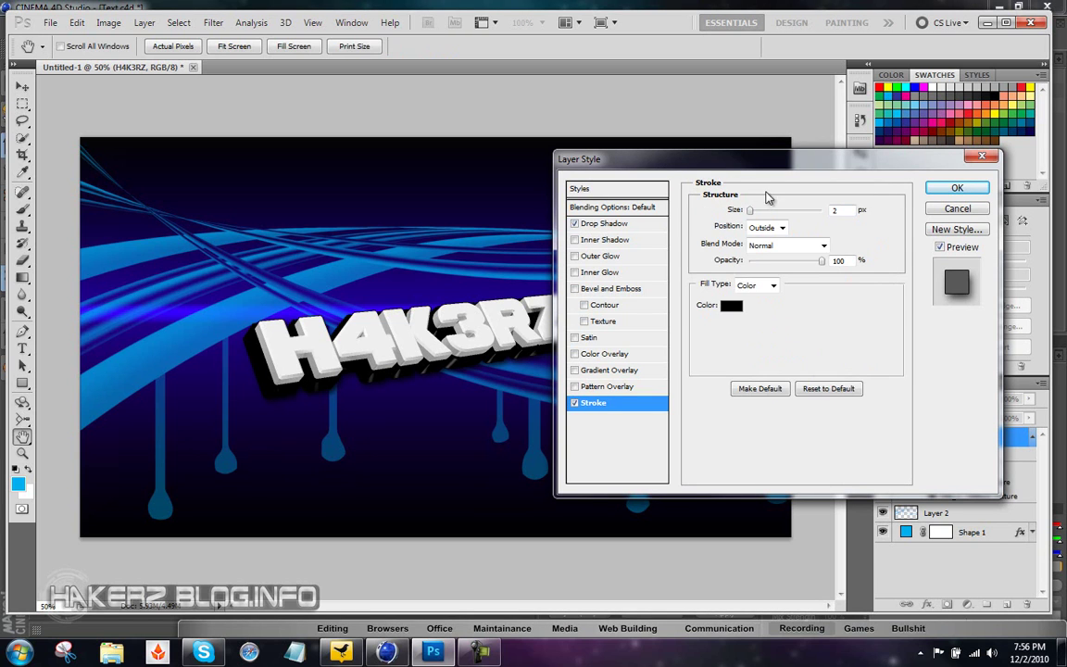
pyautogui.click(731, 306)
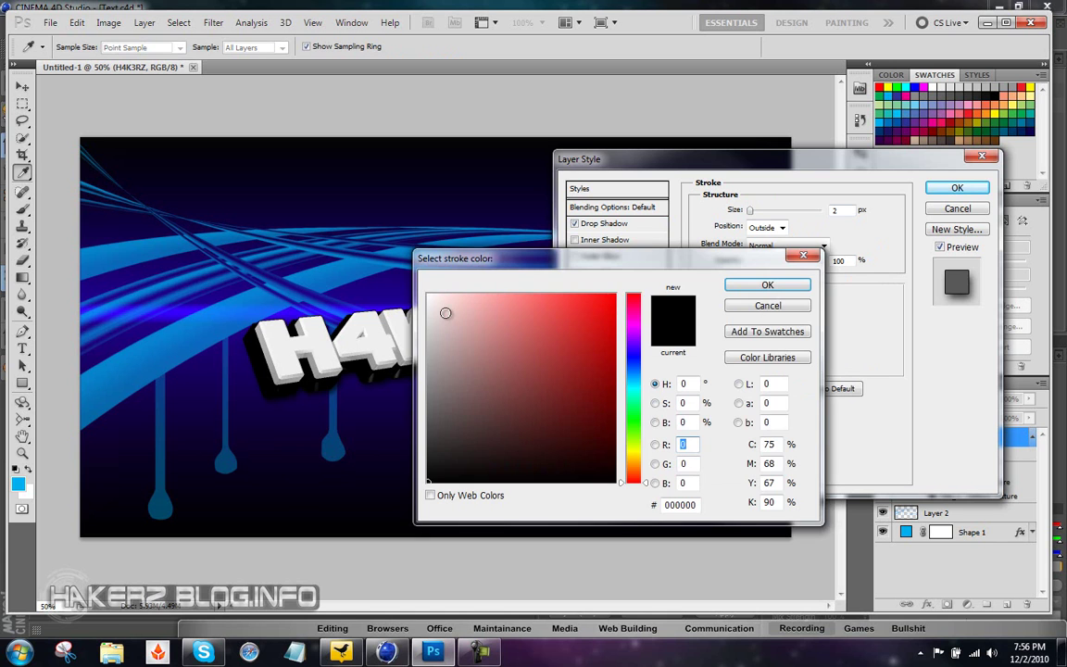
pyautogui.moveTo(445, 313); pyautogui.dragTo(430, 261)
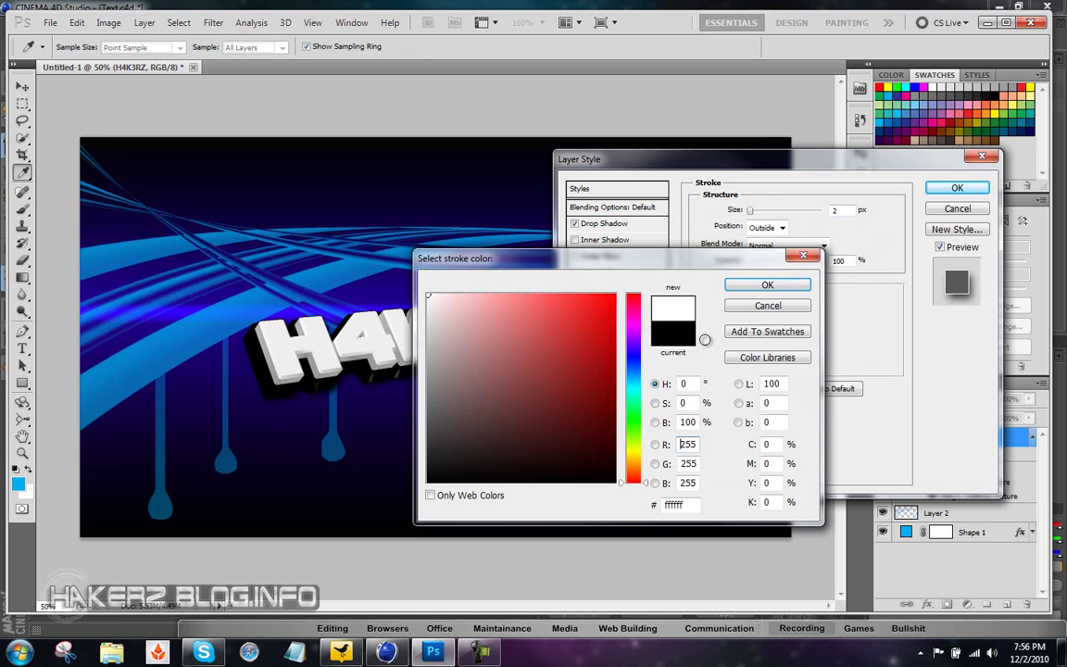
pyautogui.click(761, 287)
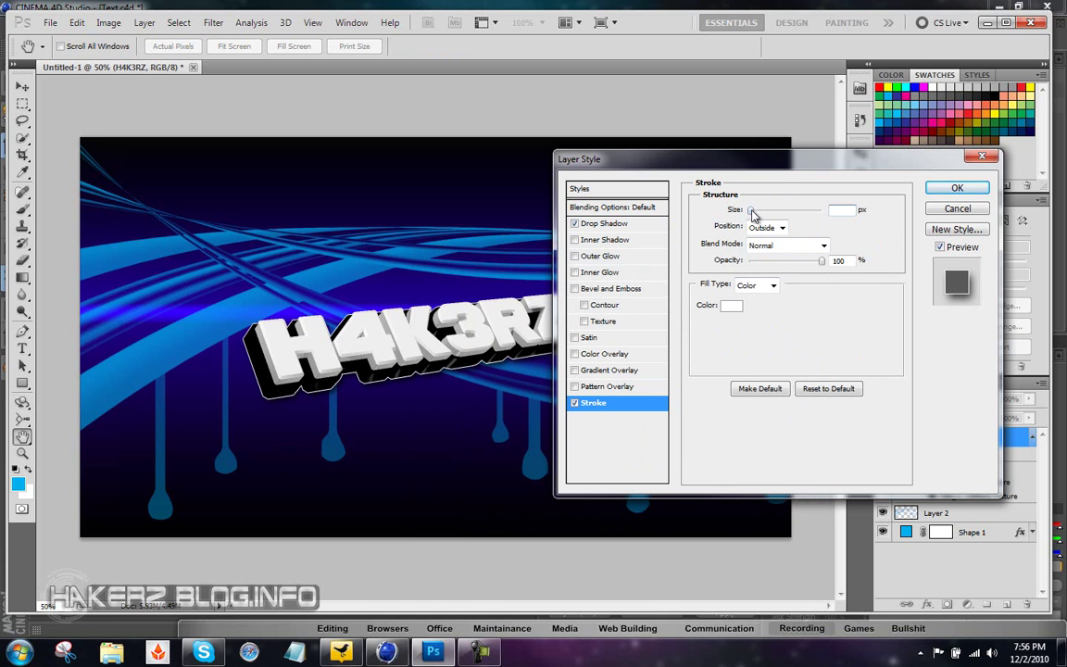
pyautogui.moveTo(753, 212)
pyautogui.mouseDown()
pyautogui.moveTo(771, 214)
pyautogui.moveTo(723, 219)
pyautogui.mouseUp()
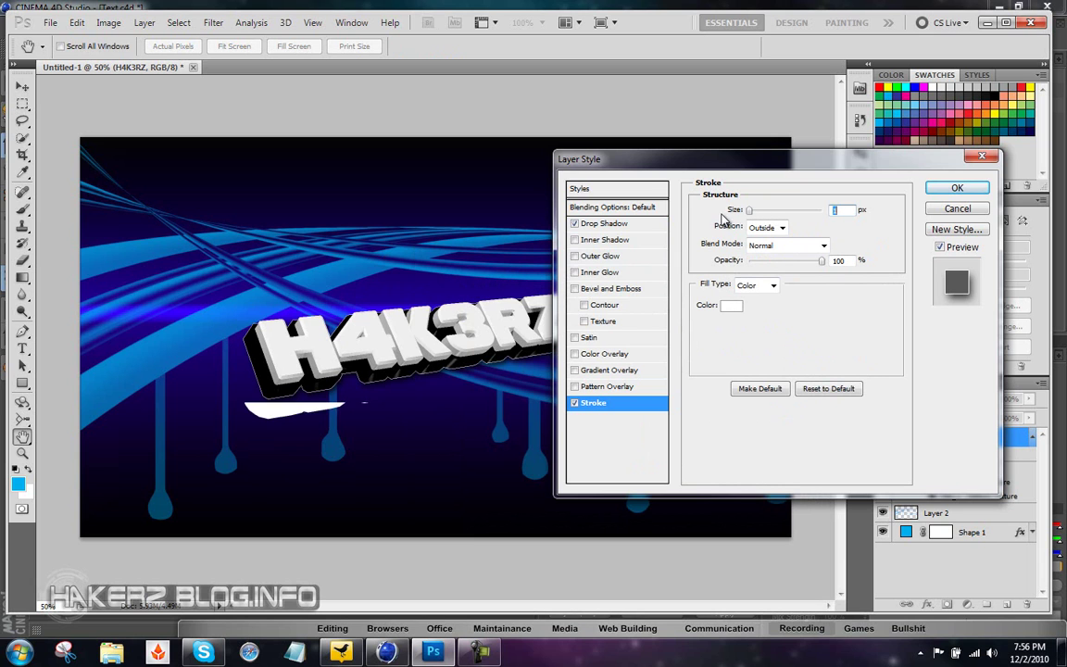
pyautogui.click(574, 404)
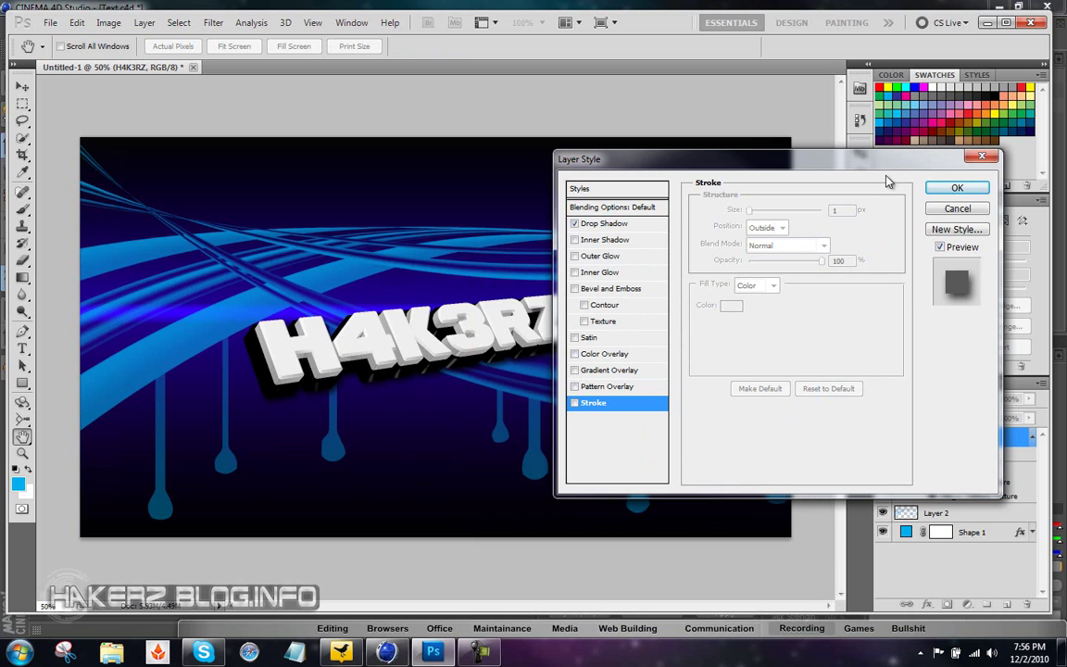
pyautogui.click(951, 191)
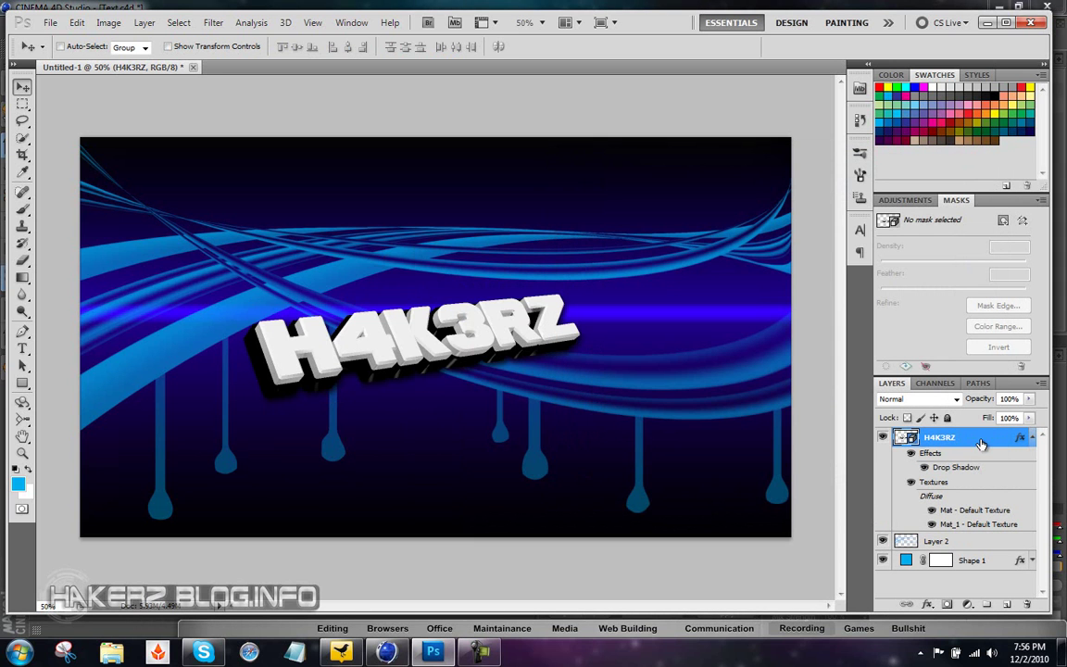
# Step: Rotate the 3D H4K3RZ text to a steeper slant (X -14.3, Y -24.8, Z 138.2)
pyautogui.click(22, 404)
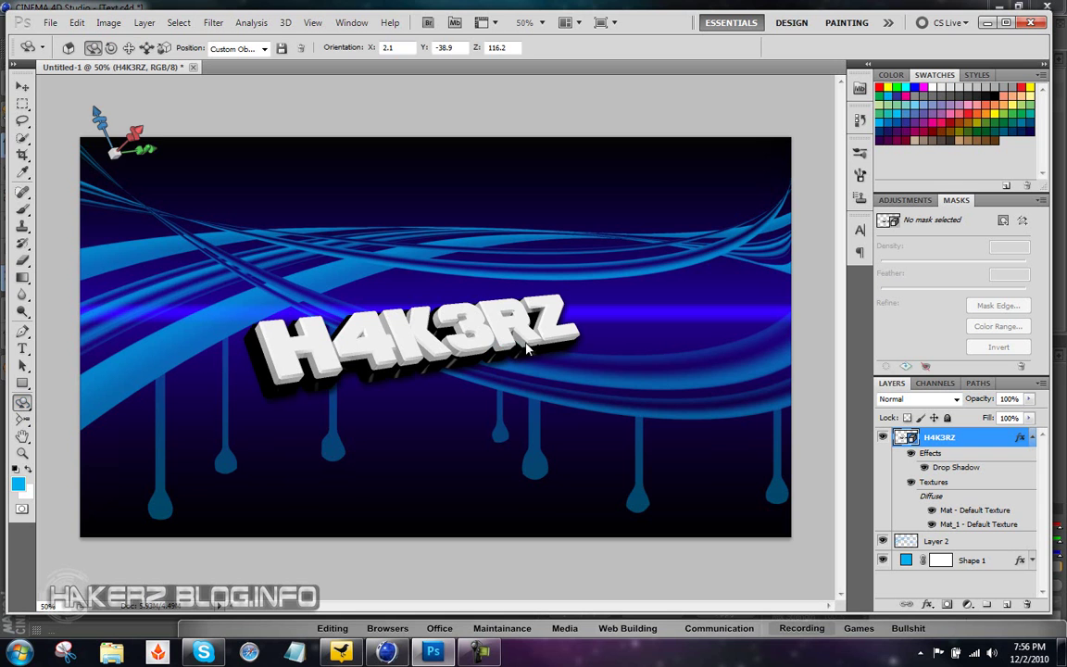
pyautogui.moveTo(488, 364); pyautogui.dragTo(463, 380)
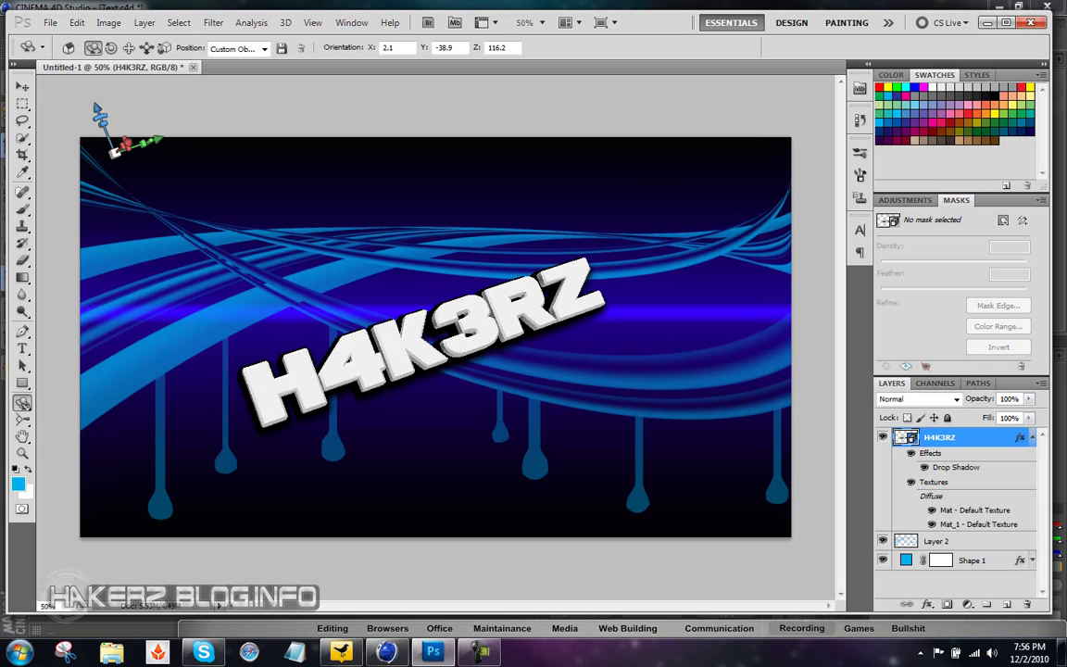
pyautogui.click(22, 403)
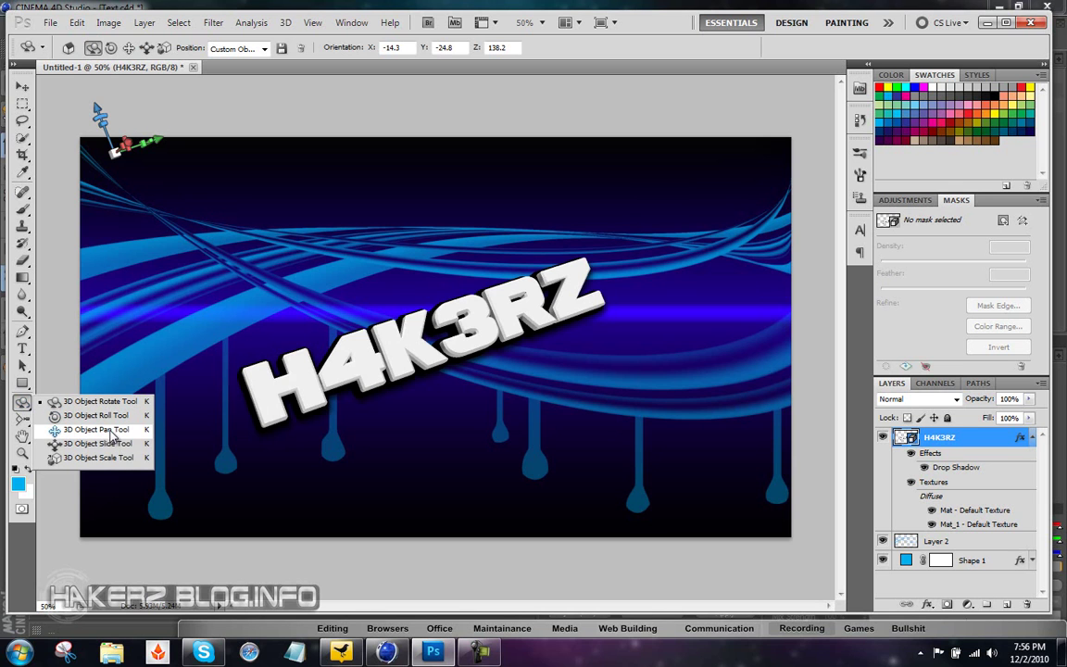
# Step: Enlarge the H4K3RZ text about 1.36 times and reposition it over the swirls
pyautogui.click(102, 458)
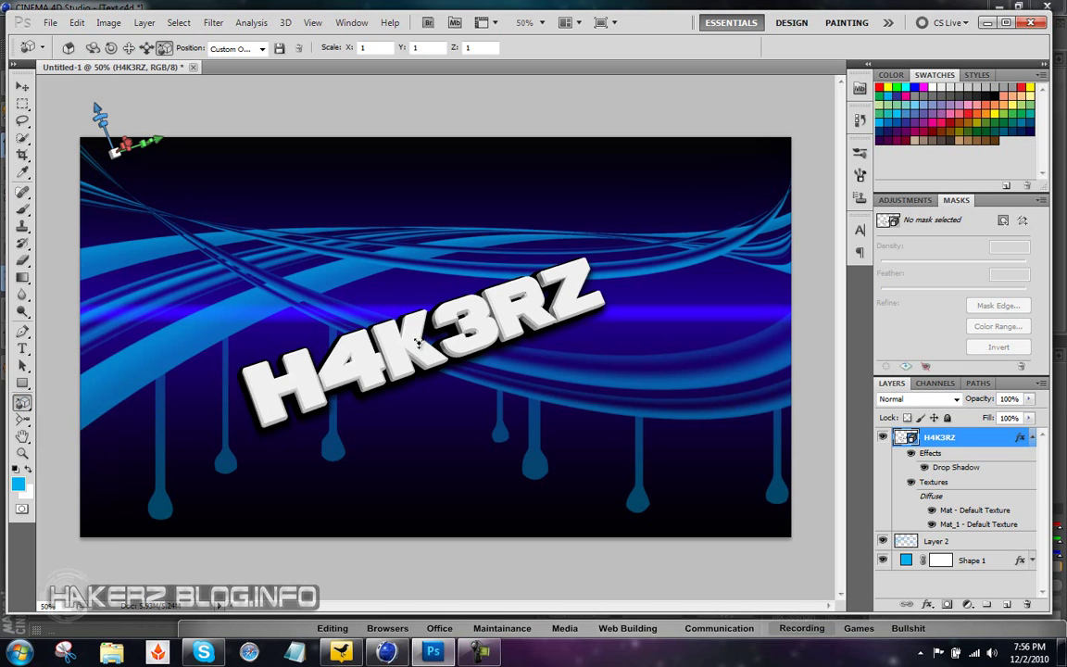
pyautogui.moveTo(403, 310); pyautogui.dragTo(452, 283)
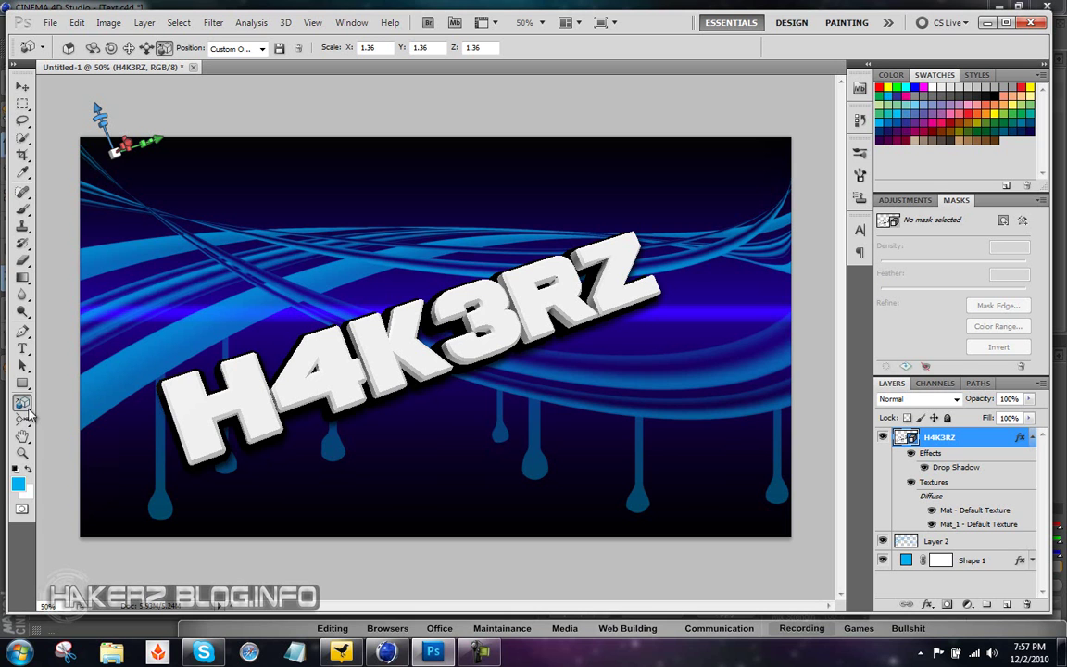
pyautogui.click(26, 405)
pyautogui.click(92, 429)
pyautogui.moveTo(435, 386); pyautogui.dragTo(454, 368)
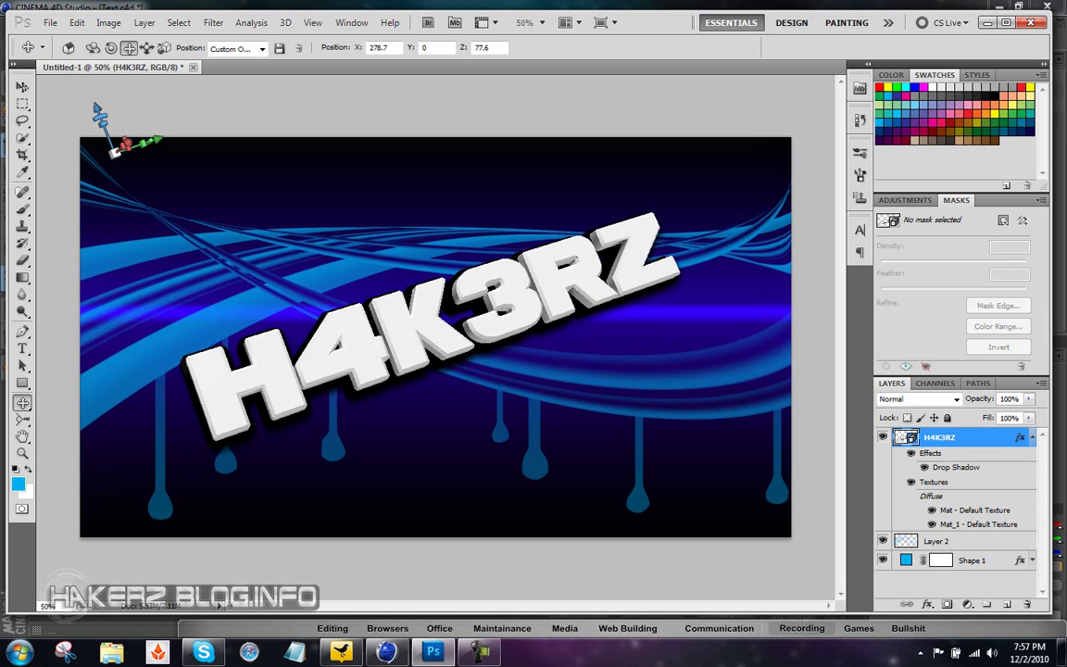
# Step: Turn the H4K3RZ text to a new angle with the 3D Rotate tool
pyautogui.click(22, 86)
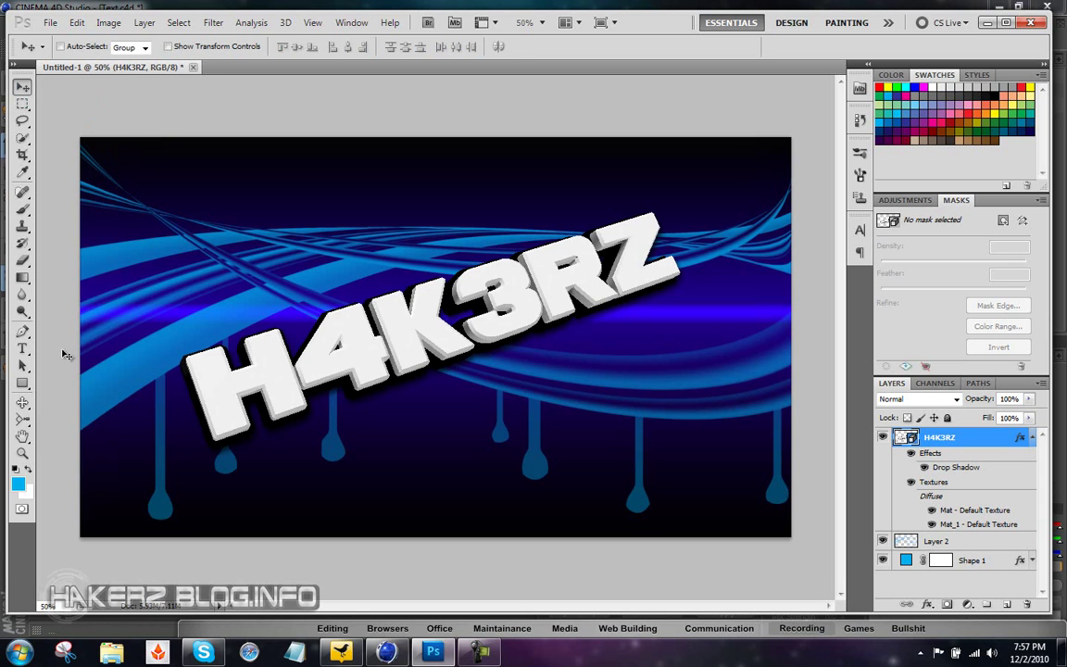
pyautogui.click(22, 405)
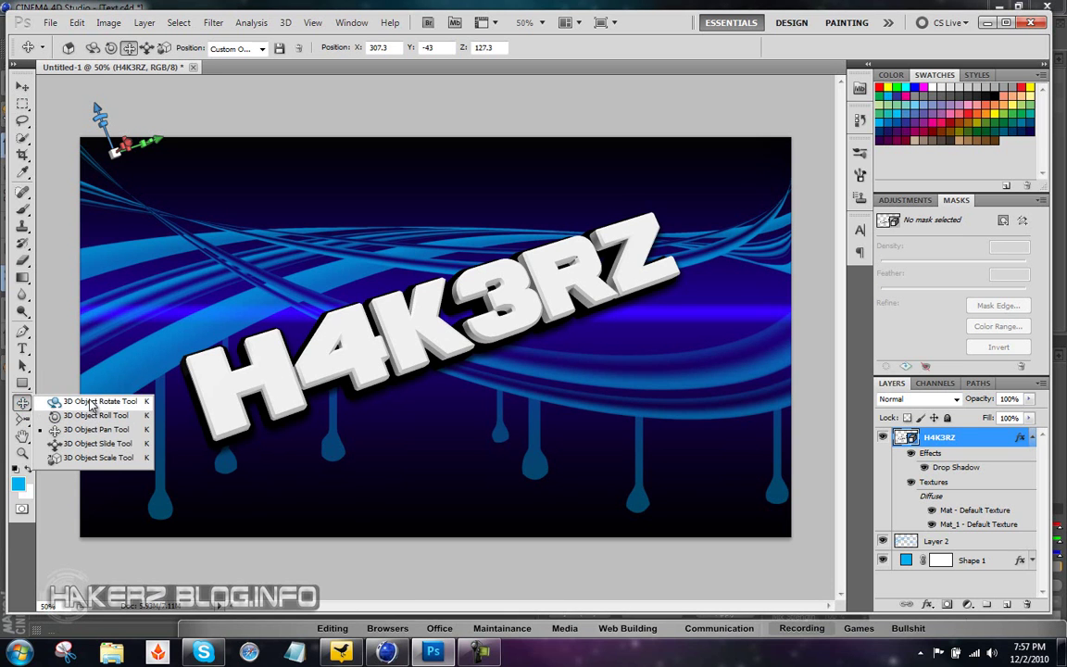
pyautogui.click(88, 402)
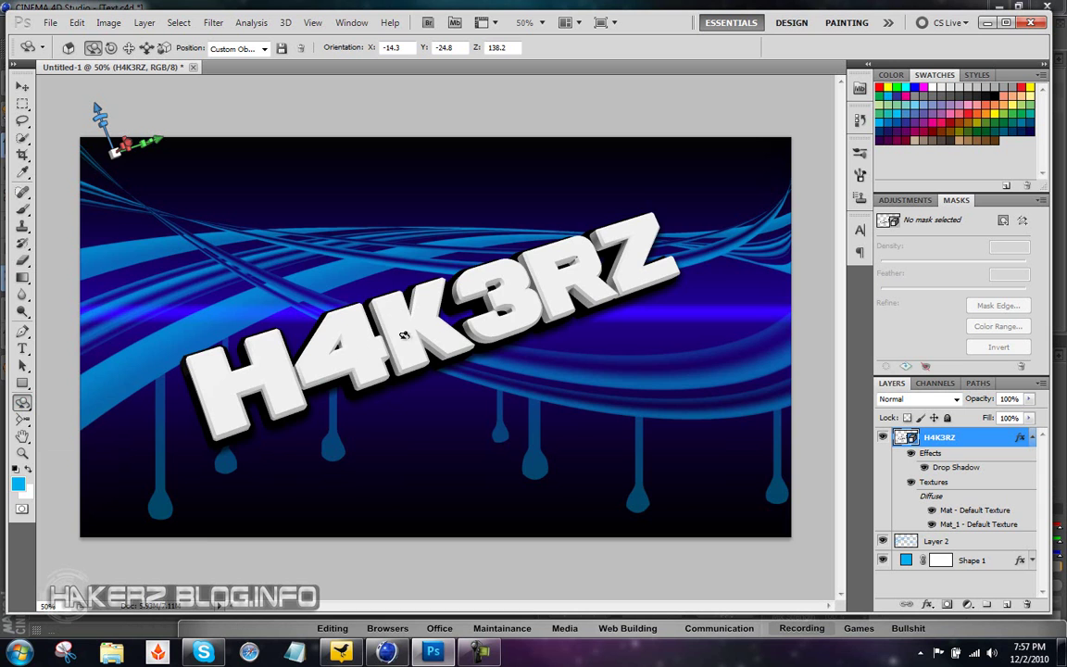
pyautogui.moveTo(395, 286); pyautogui.dragTo(440, 317)
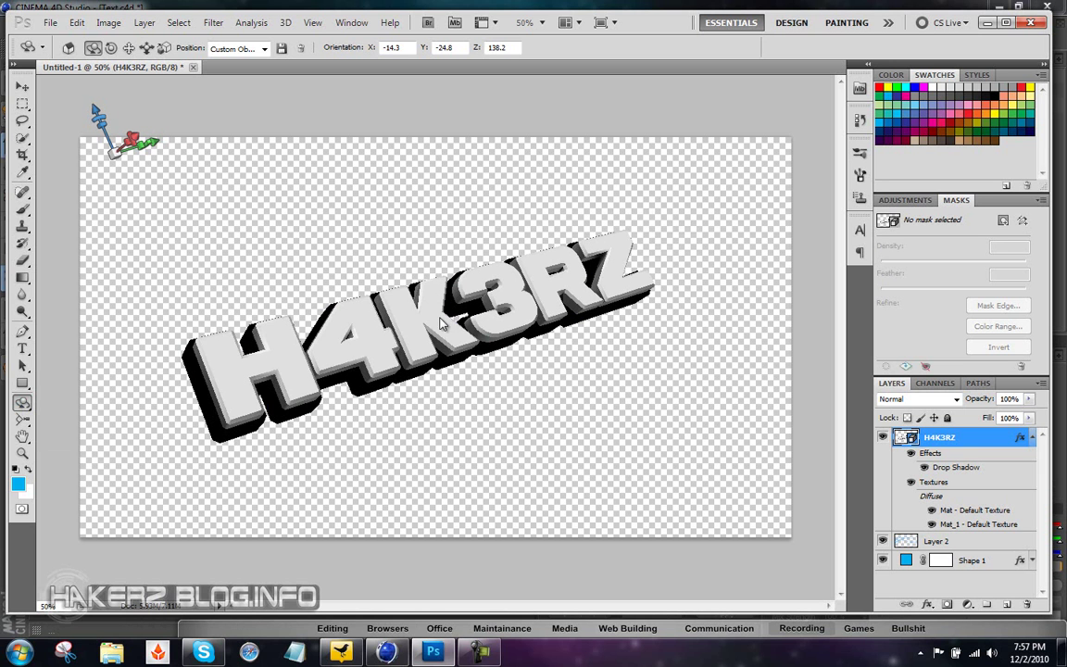